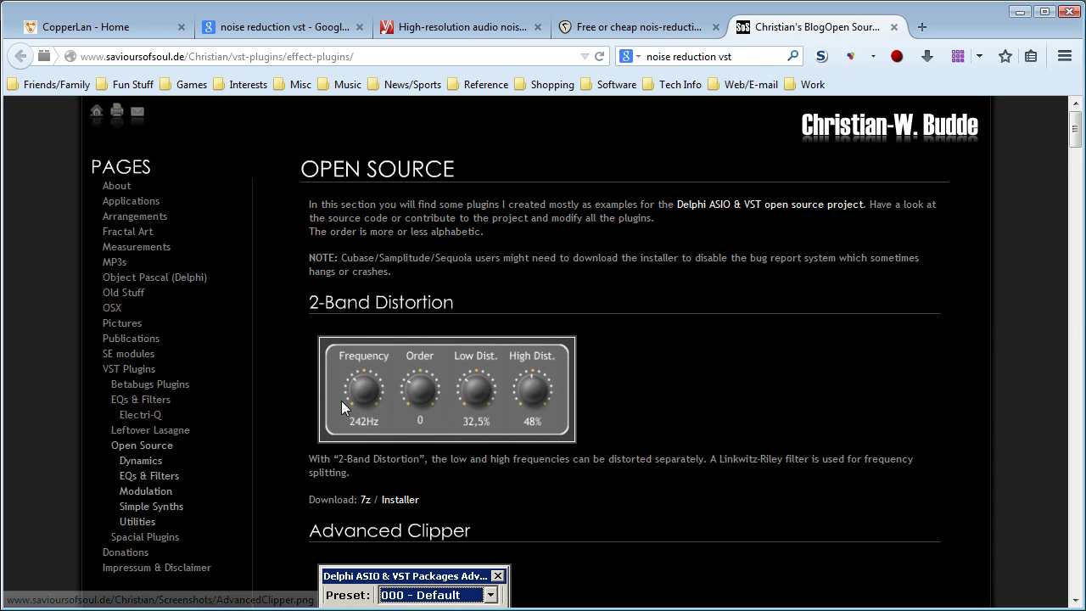
Step: Close the four noise reduction plugin tabs, leaving only the CopperLan home page open
left_click(894, 27)
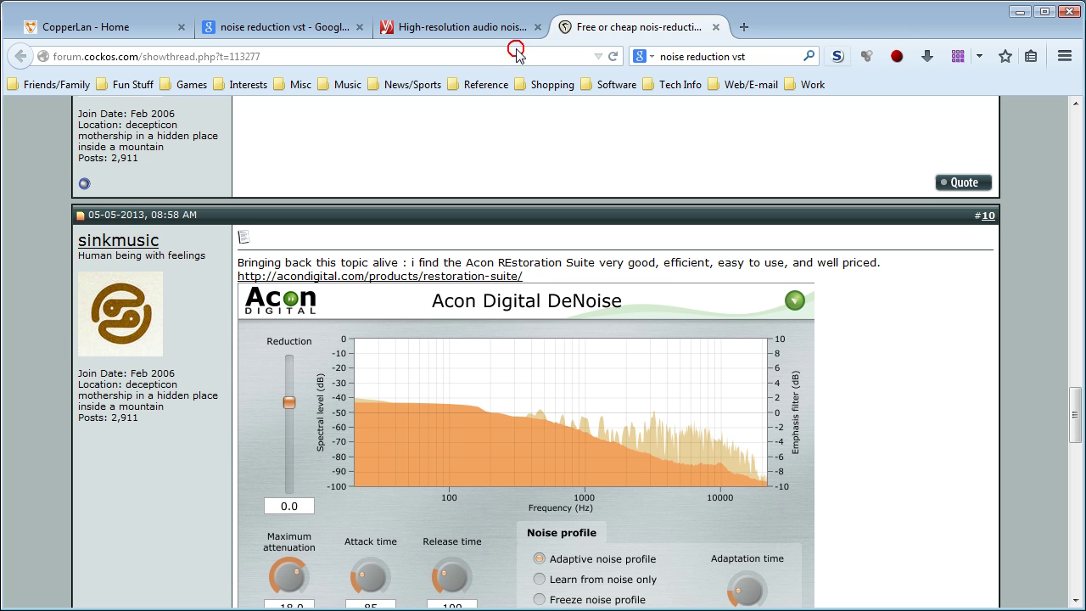
left_click(715, 27)
left_click(535, 27)
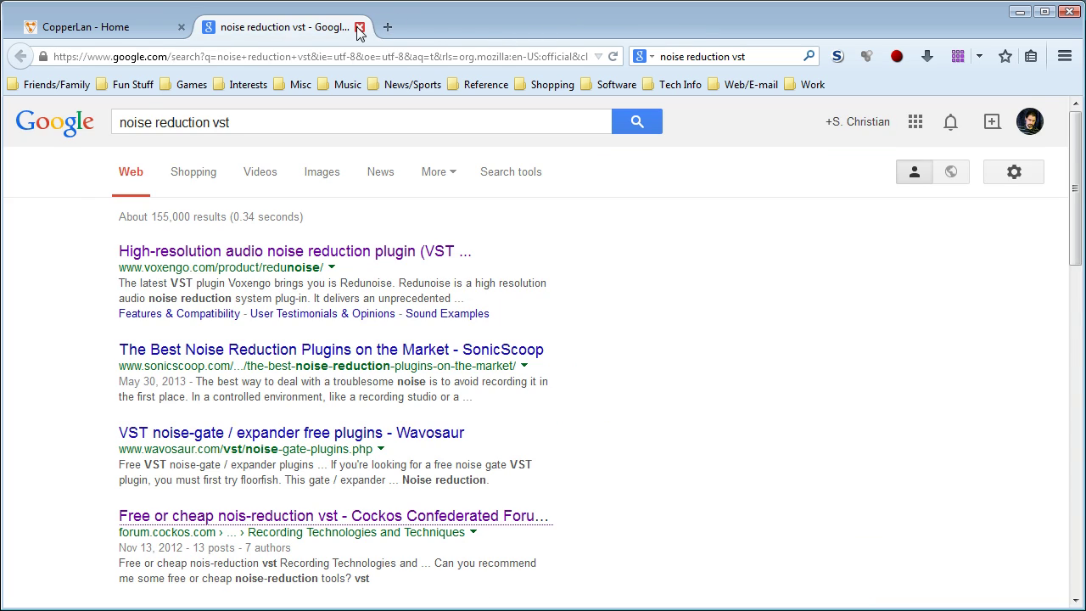
left_click(358, 27)
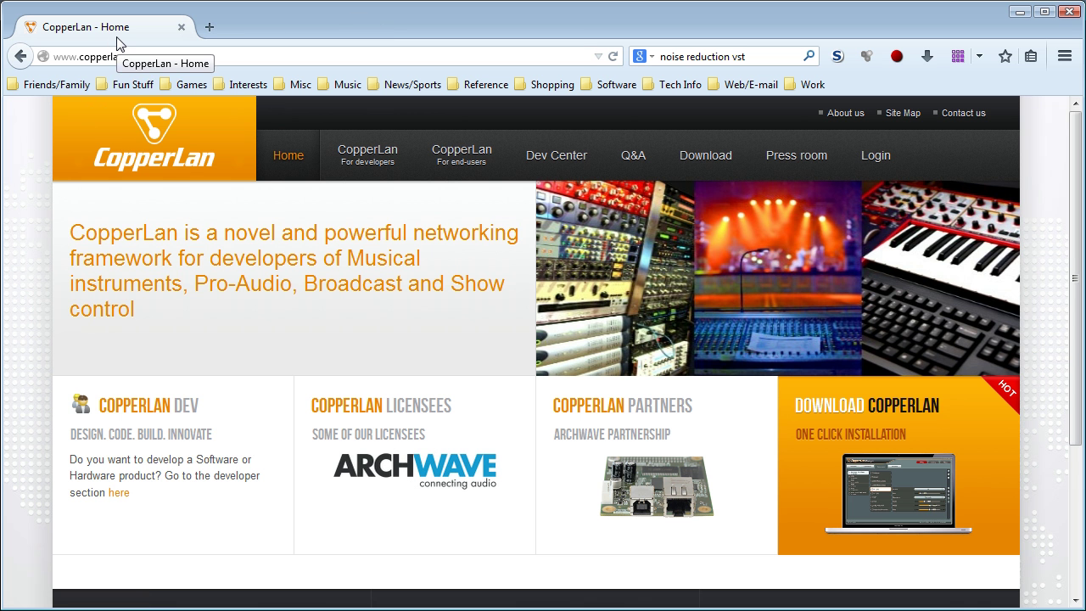
left_click(179, 54)
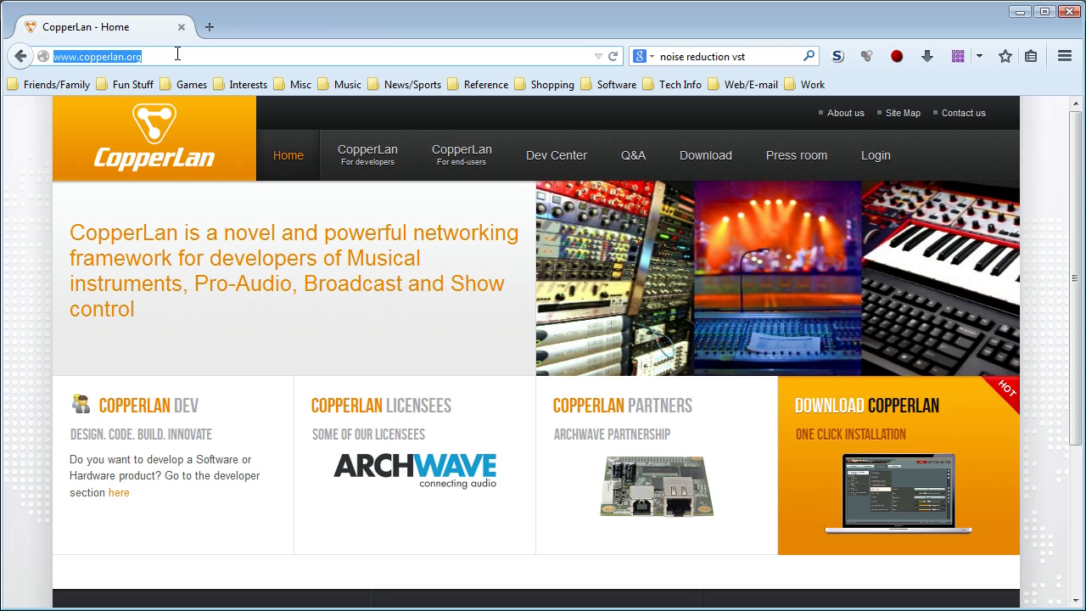
left_click(165, 55)
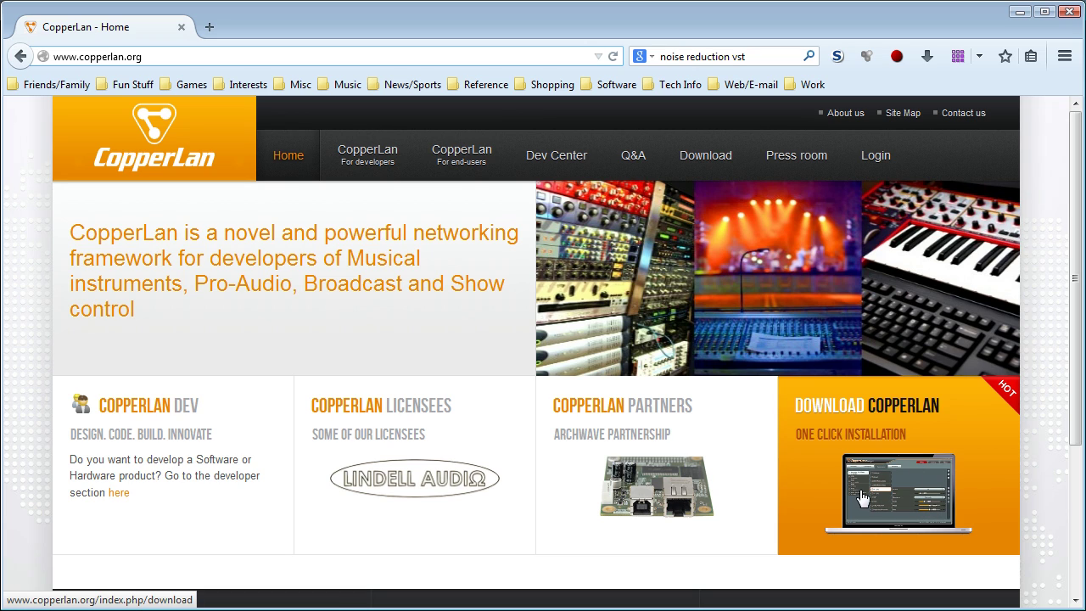
Step: Open the CopperLan download page and request the Windows 8/7/Vista installation package, cancelling the save
left_click(913, 498)
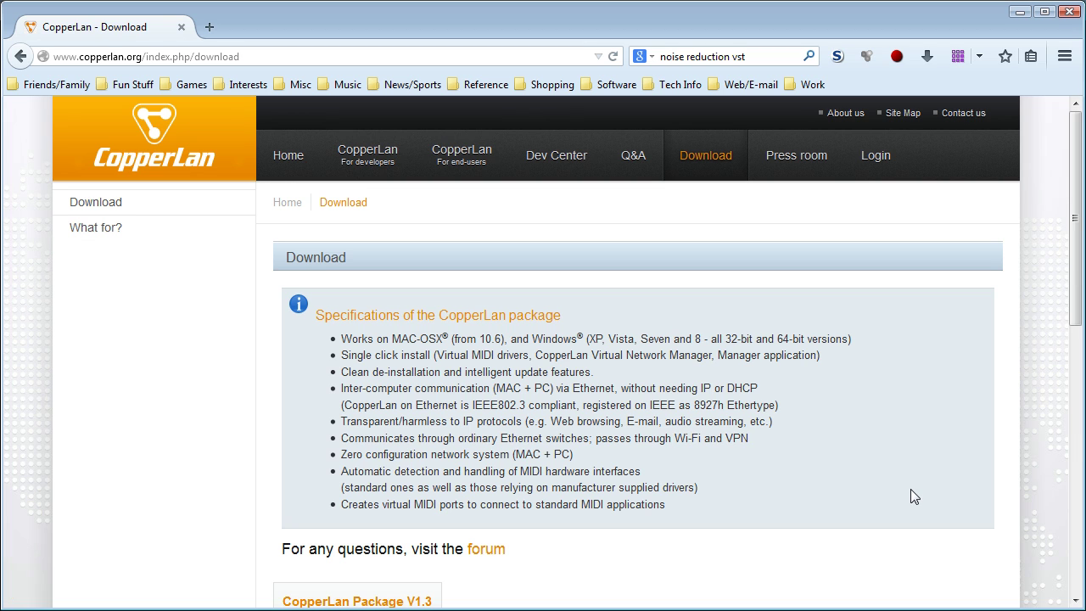
scroll(734, 439, "down", 5)
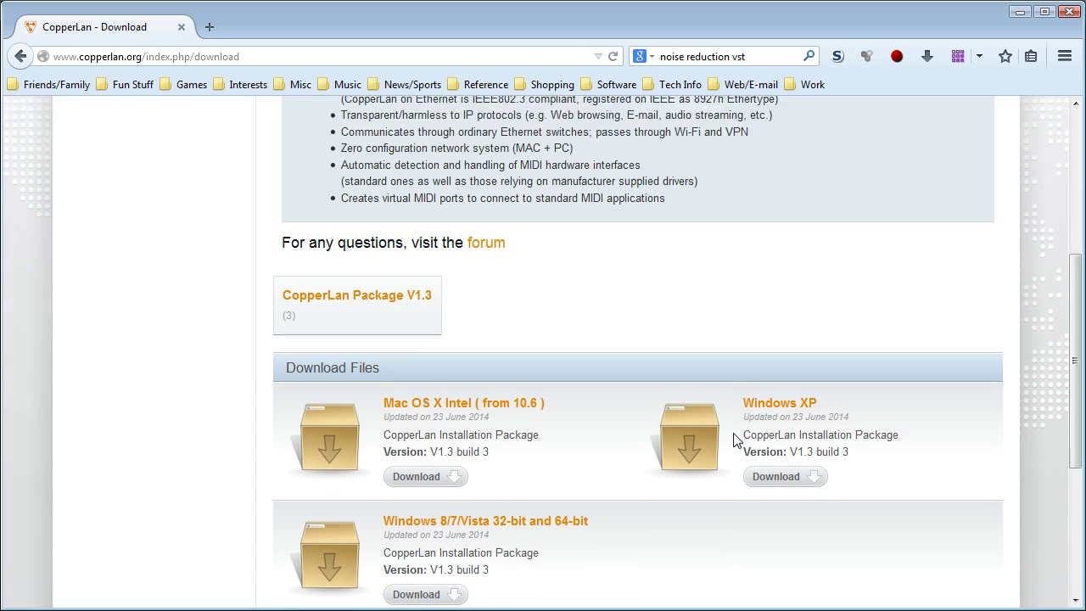
scroll(730, 439, "down", 1)
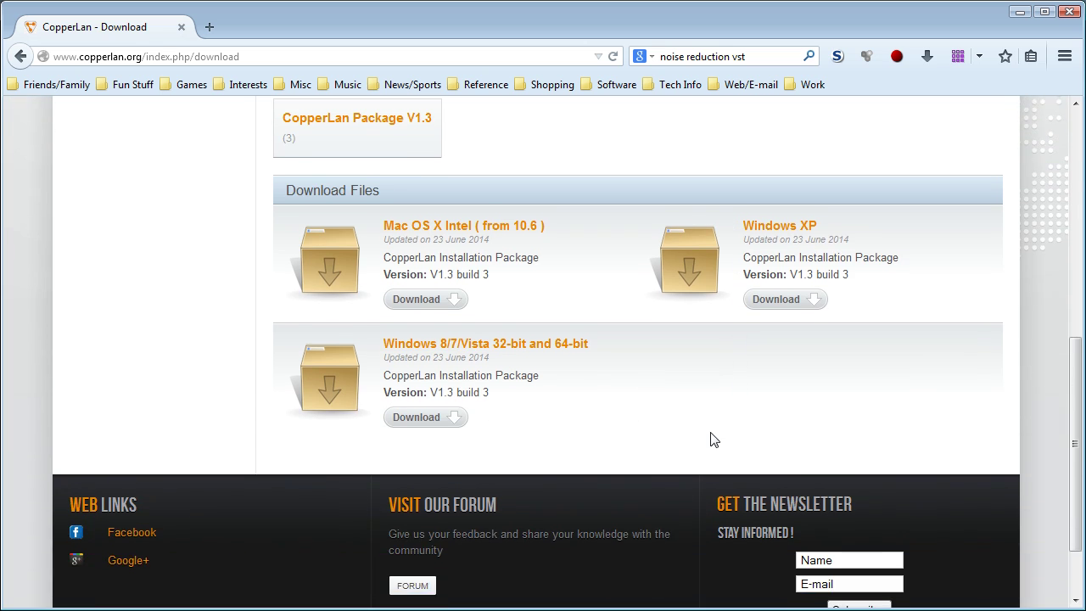
scroll(712, 439, "up", 1)
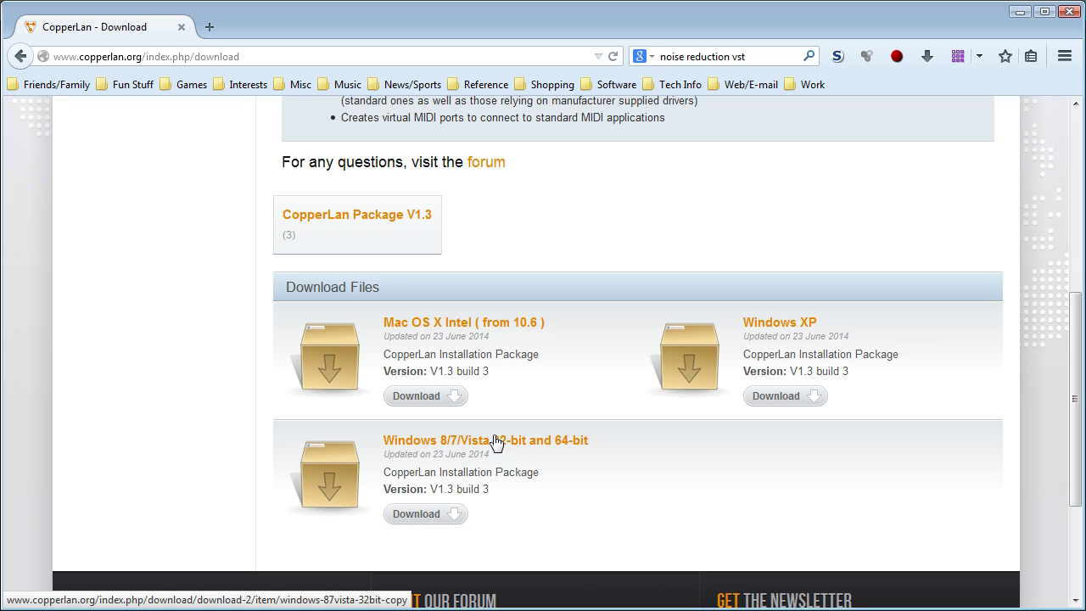
left_click(426, 519)
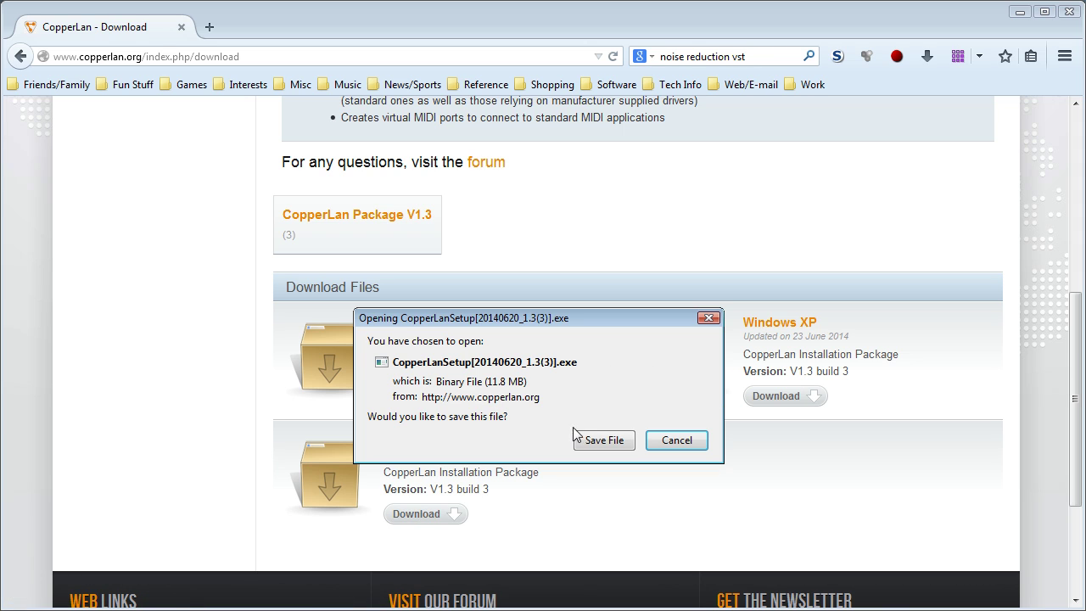
left_click(676, 440)
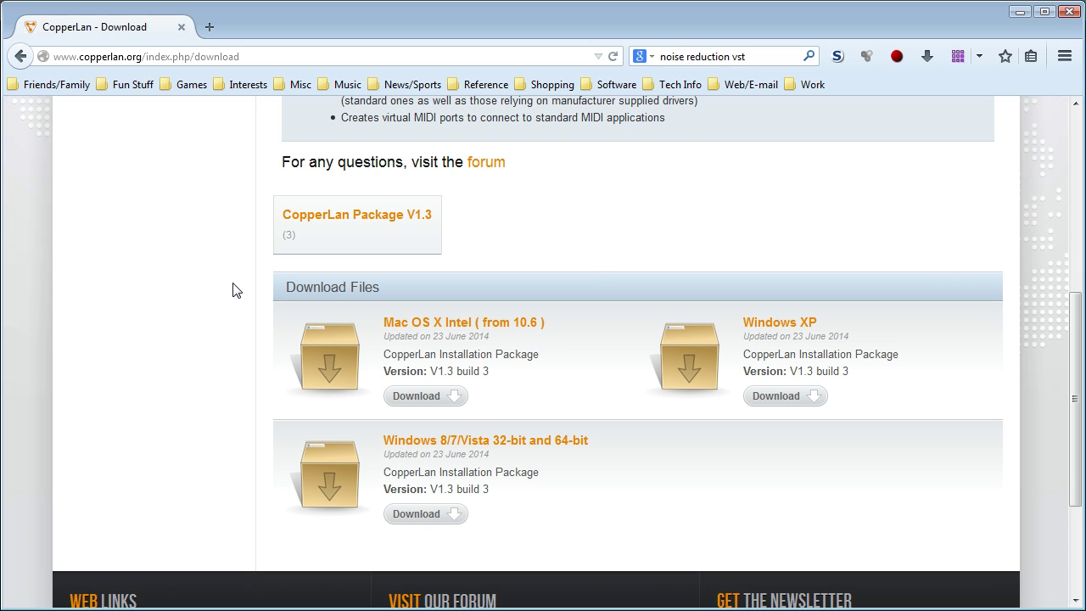
left_click(182, 28)
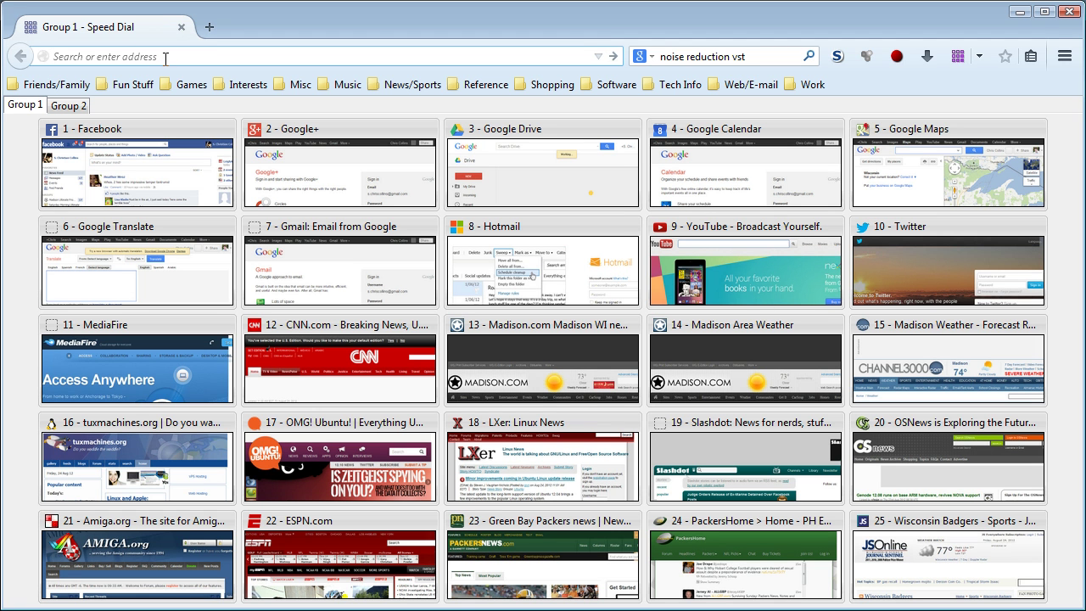
left_click(166, 56)
type("www.midiox.com/")
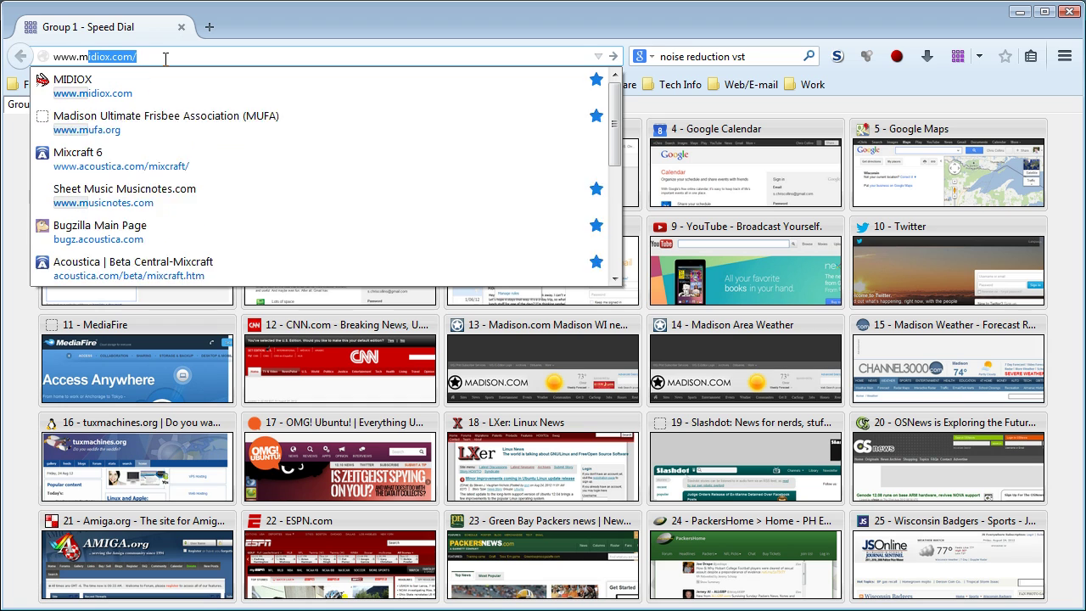
key("Return")
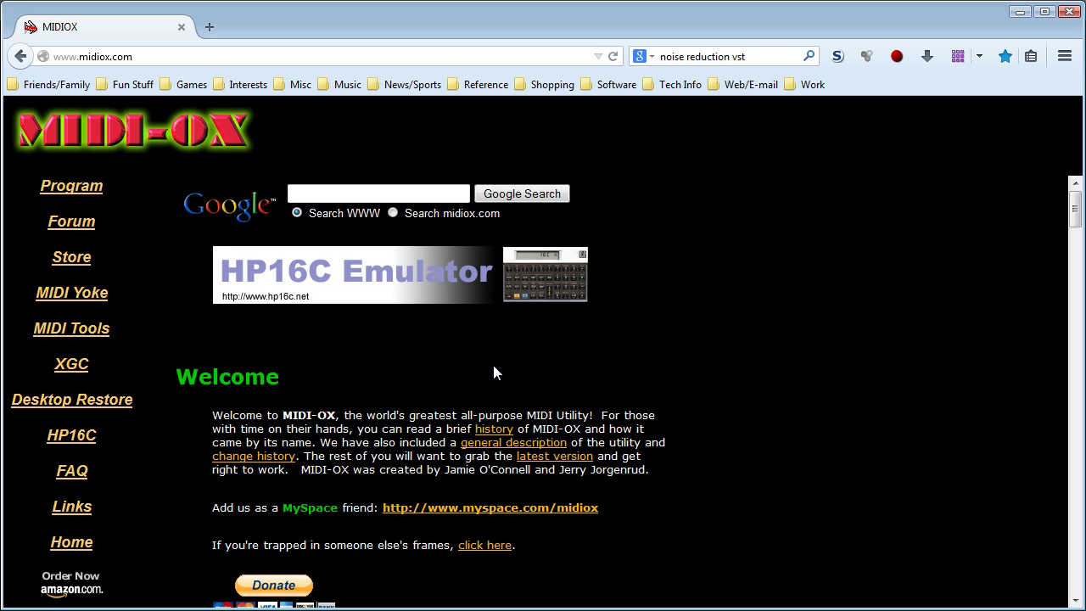
Step: Open the MIDI-OX download page and request the MIDI-OX 7.0.2 installer, cancelling the save
scroll(716, 366, "down", 5)
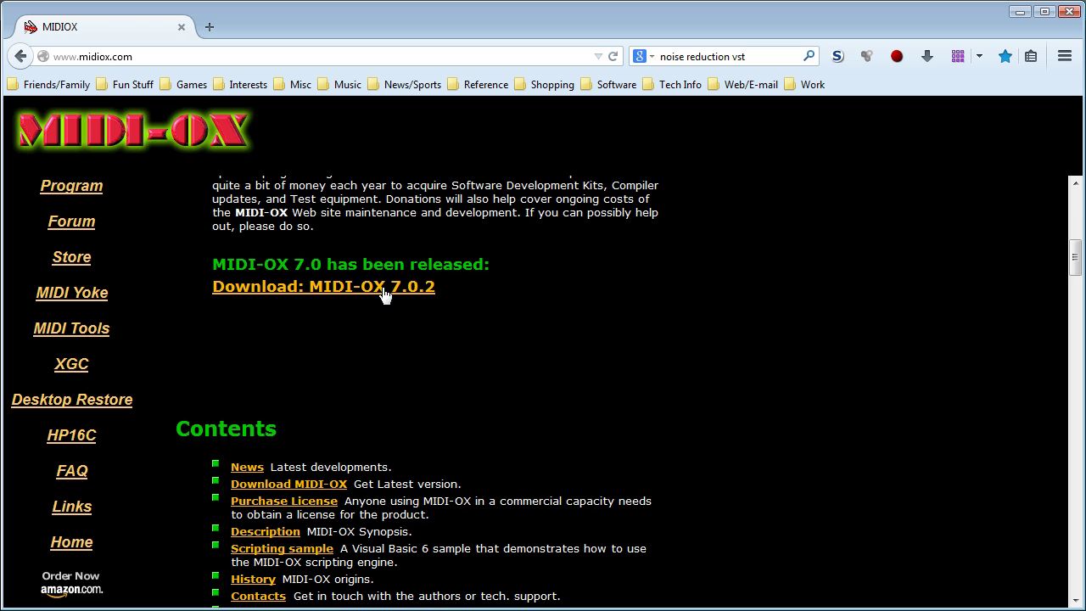
left_click(374, 286)
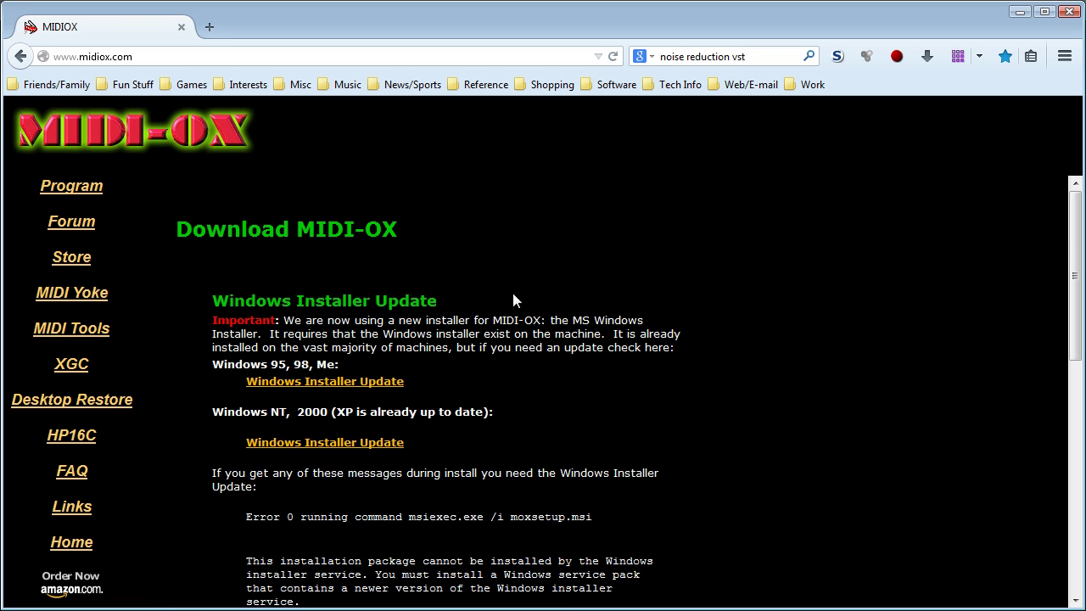
left_click_drag(1074, 248, 1059, 295)
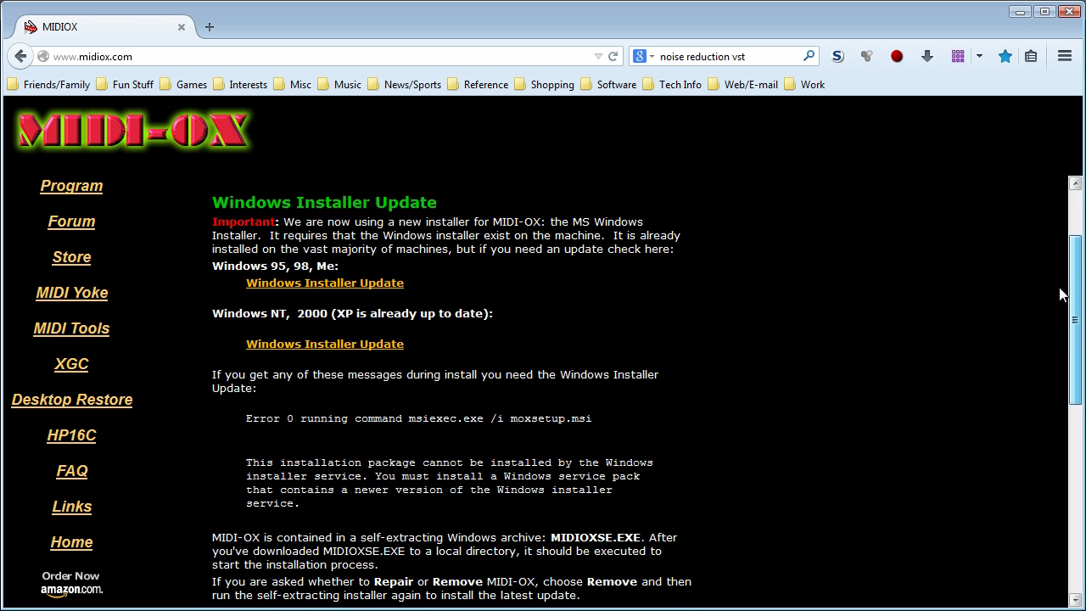
left_click_drag(1060, 296, 1059, 426)
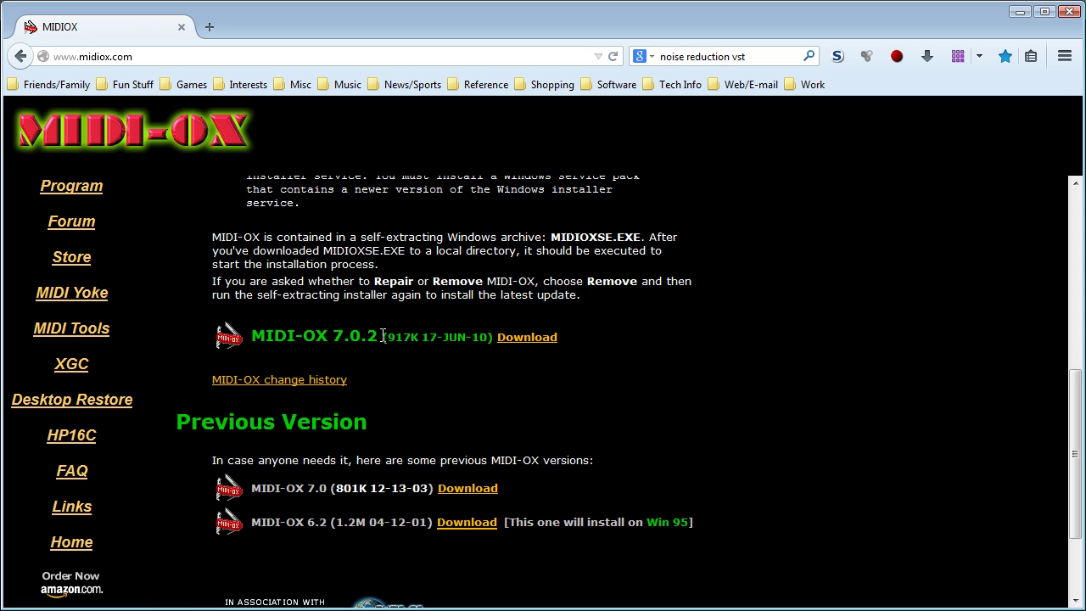
left_click(535, 338)
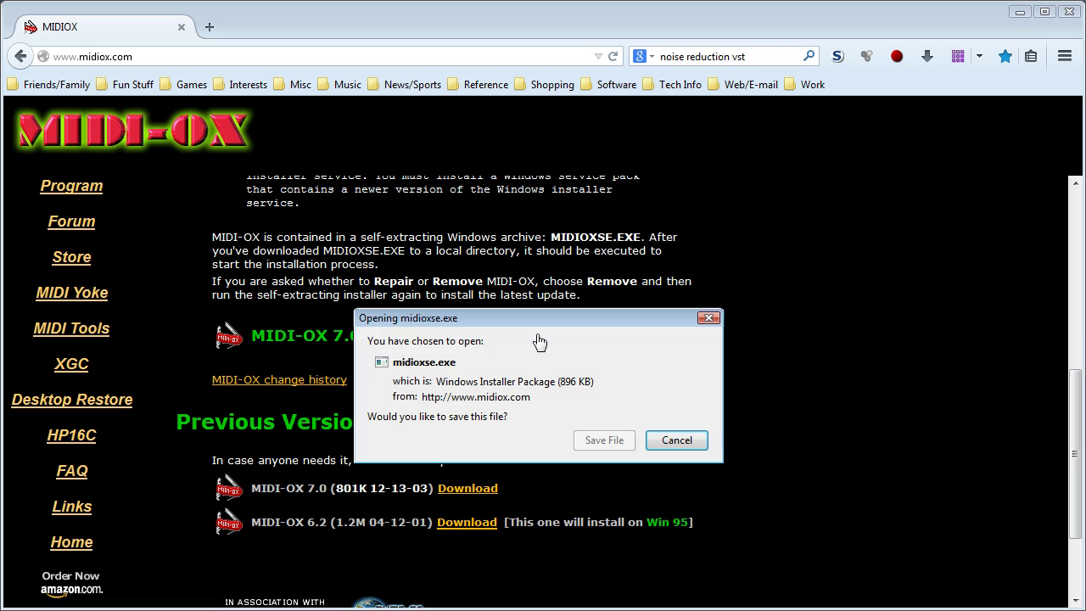
left_click(678, 440)
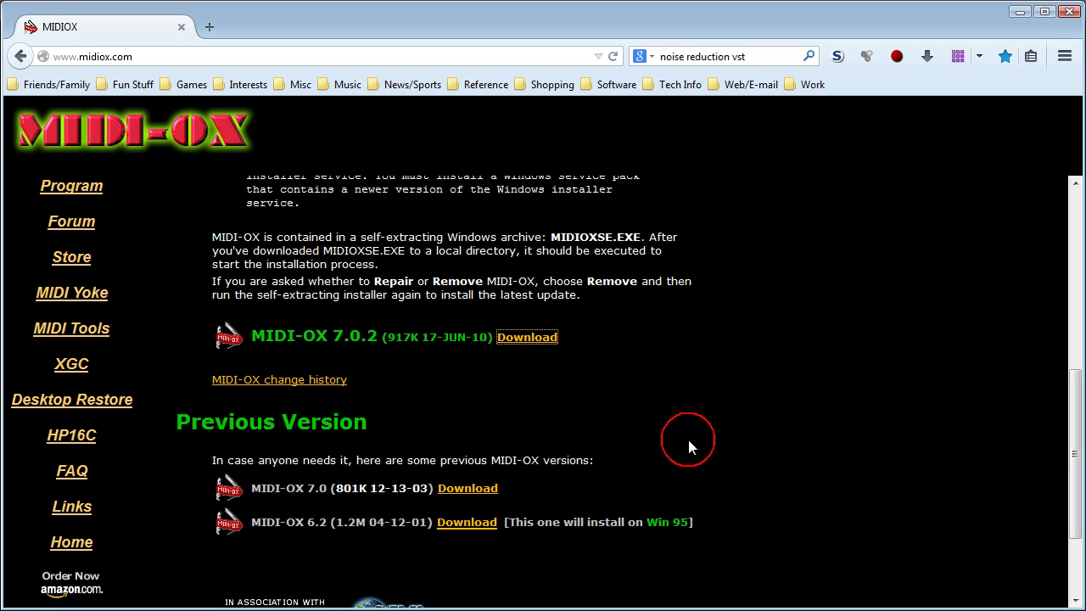
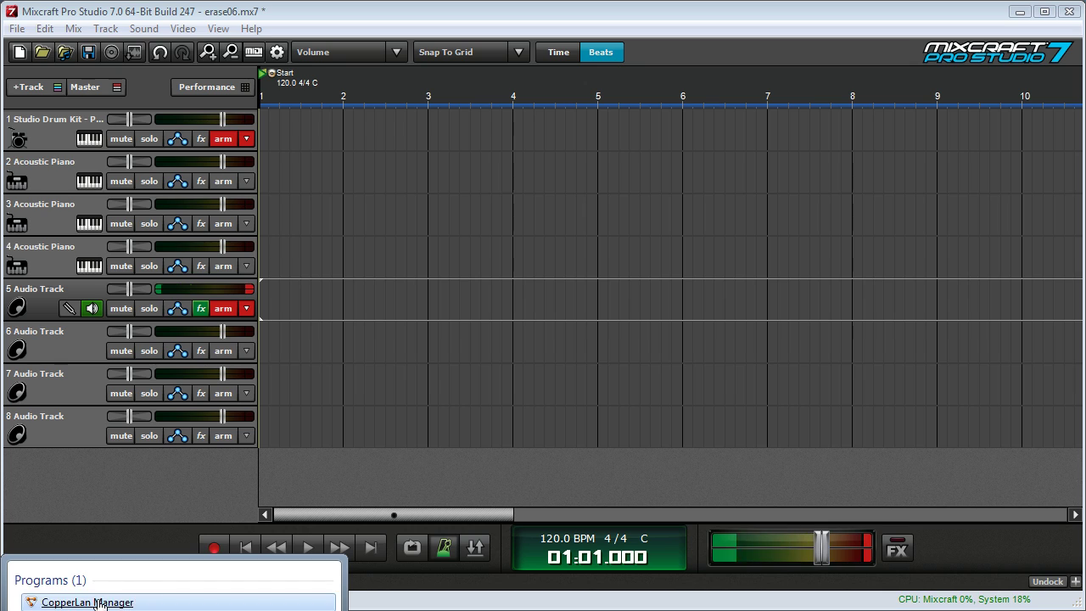
Step: Launch CopperLan Manager, dismiss the version information pop-up and open the connection view
left_click(138, 602)
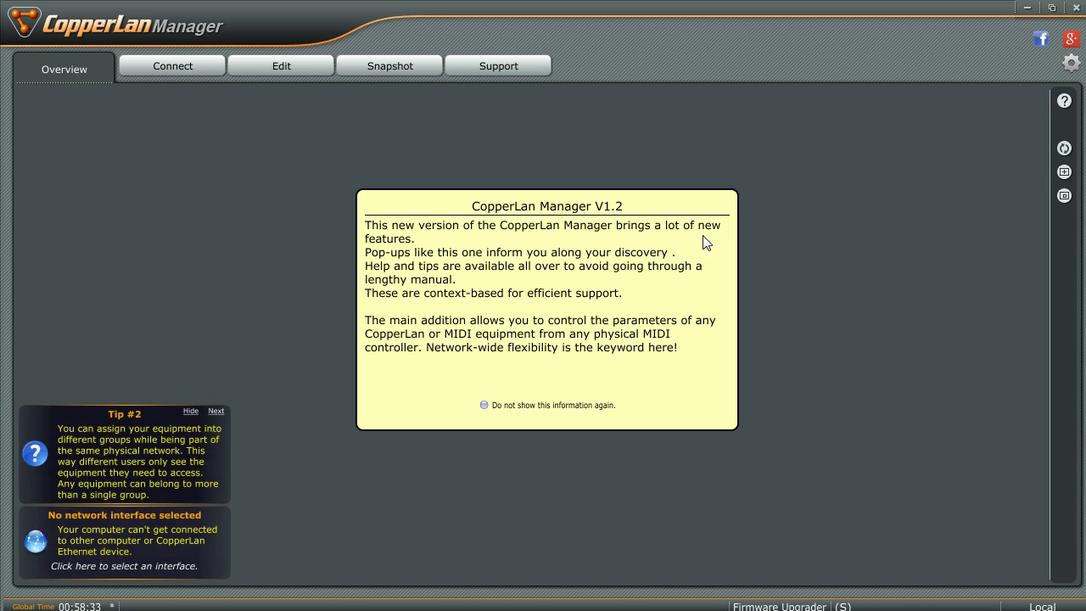
left_click(692, 227)
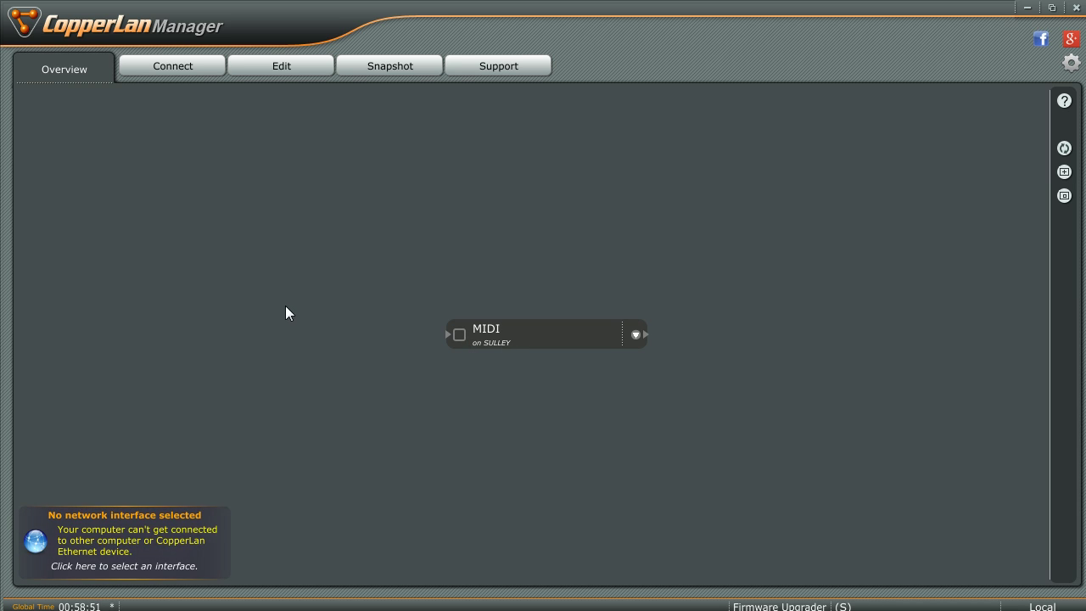
left_click(178, 66)
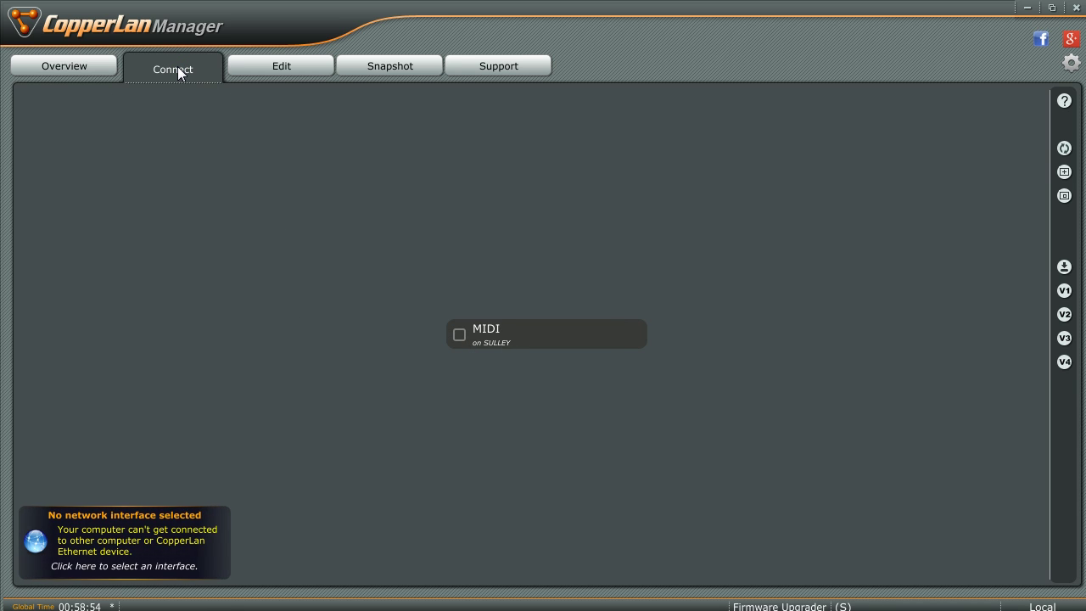
Step: Connect VMidi 1 of the MIDI device to its own VMidi 1 port with a MIDI virtual cable
left_click(520, 332)
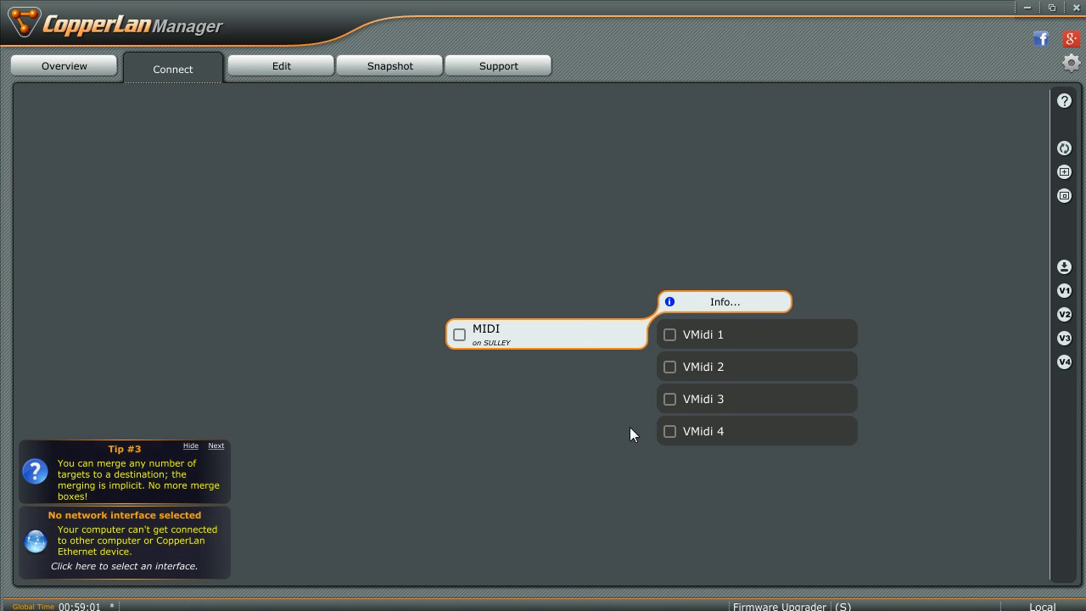
left_click_drag(630, 428, 345, 328)
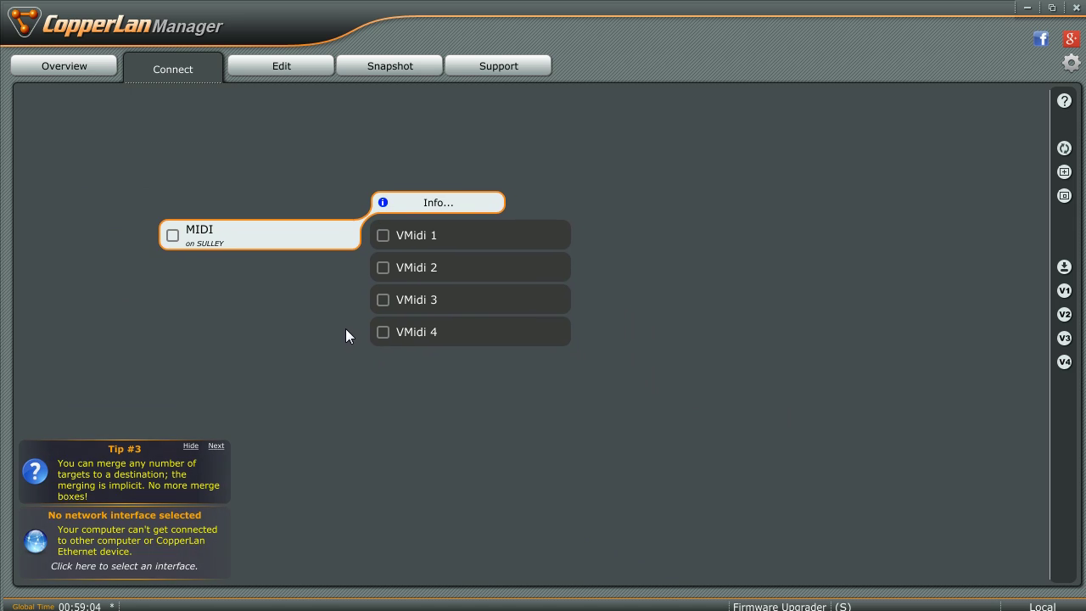
left_click(412, 235)
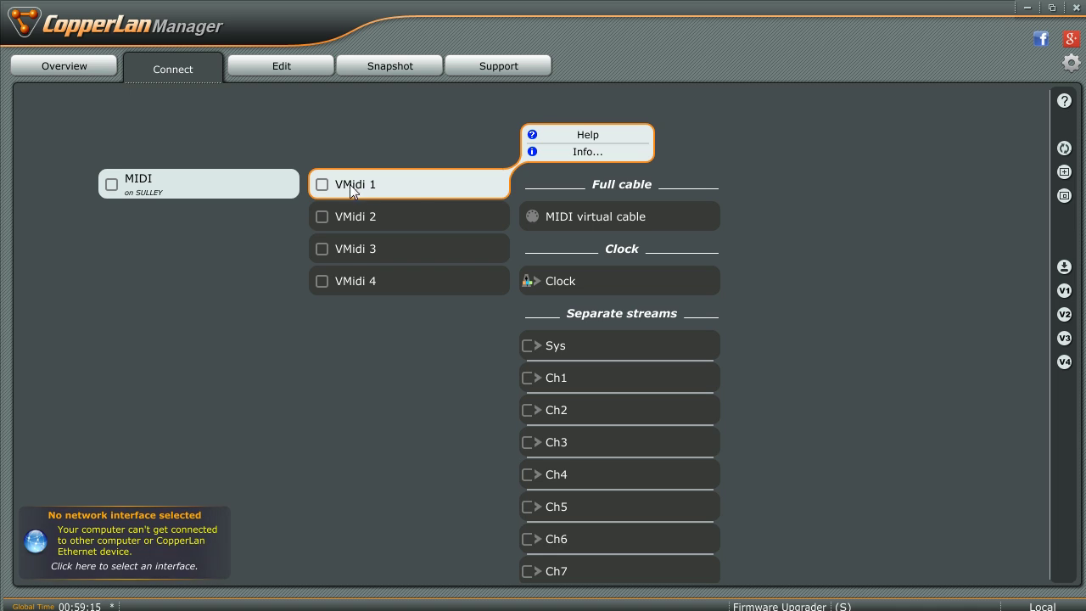
left_click(580, 217)
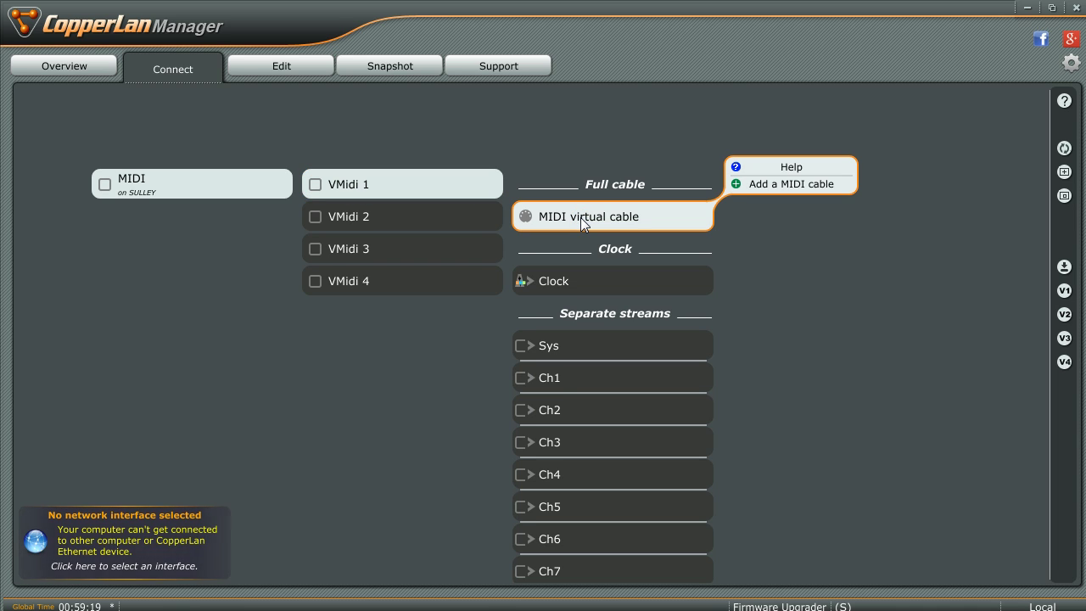
left_click(769, 185)
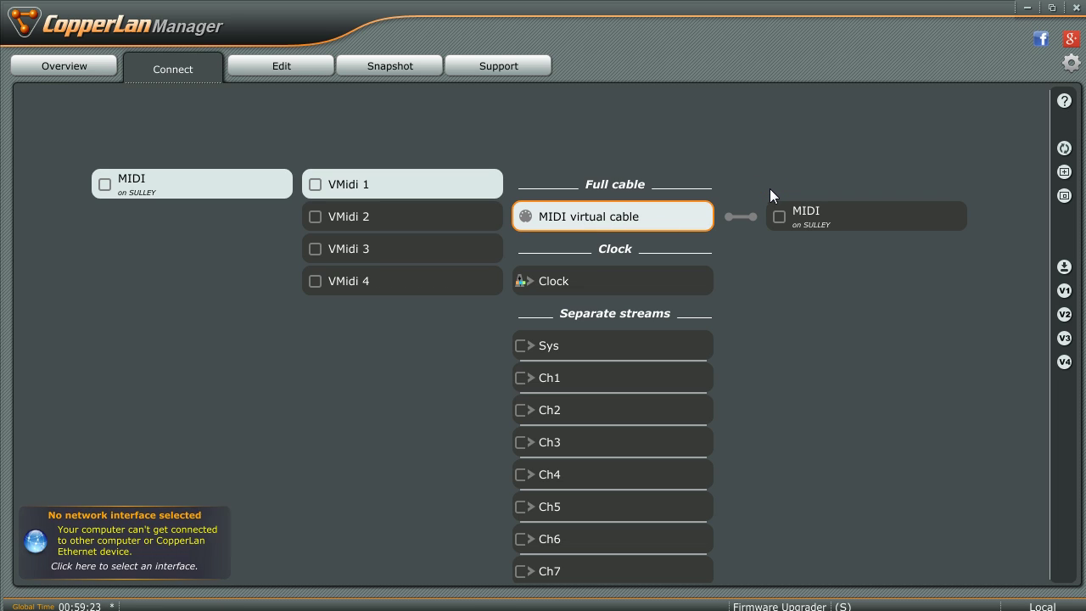
left_click(832, 213)
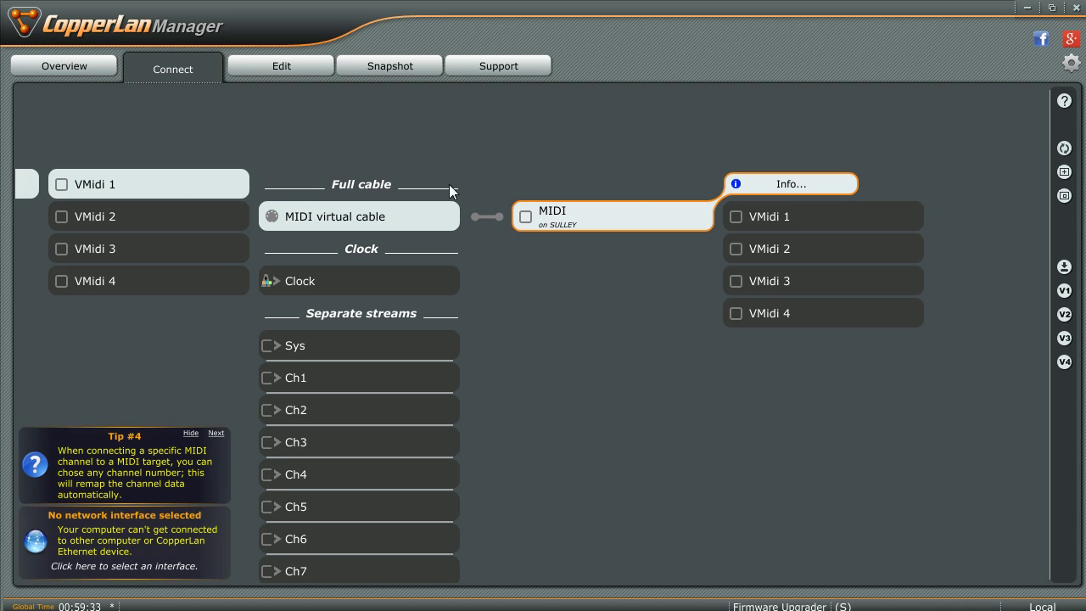
left_click(792, 216)
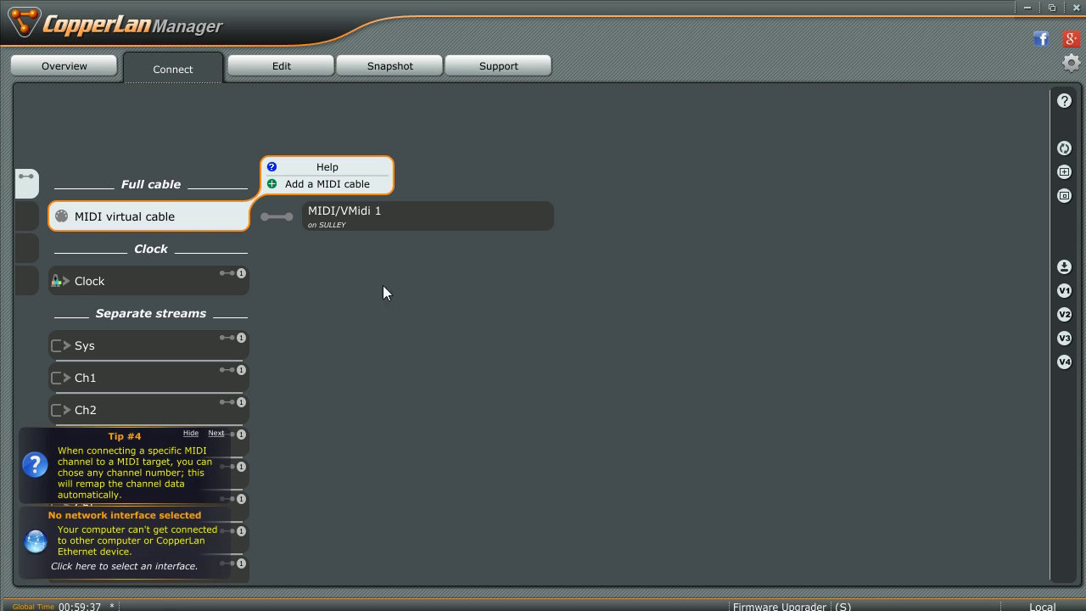
Step: Connect VMidi 2 of the MIDI device to its own VMidi 2 port with a MIDI virtual cable
left_click_drag(310, 267, 602, 273)
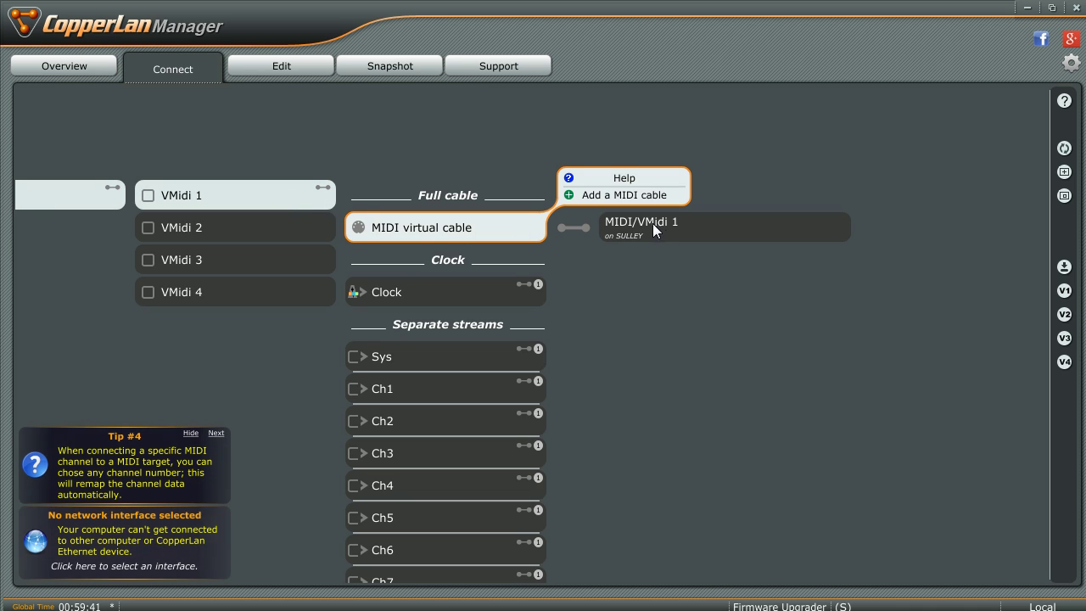
left_click(199, 224)
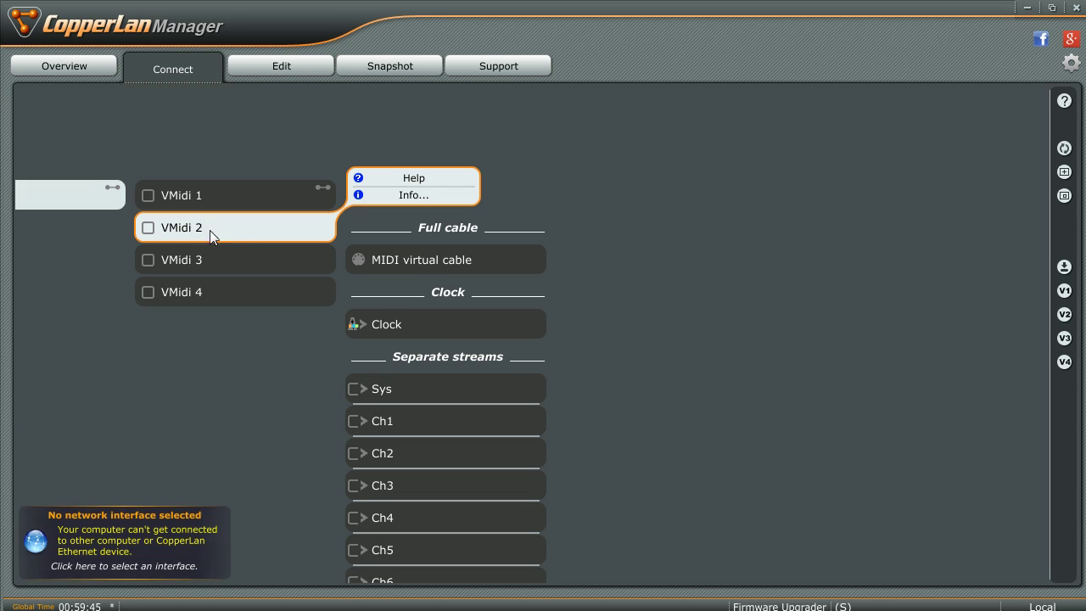
left_click(450, 263)
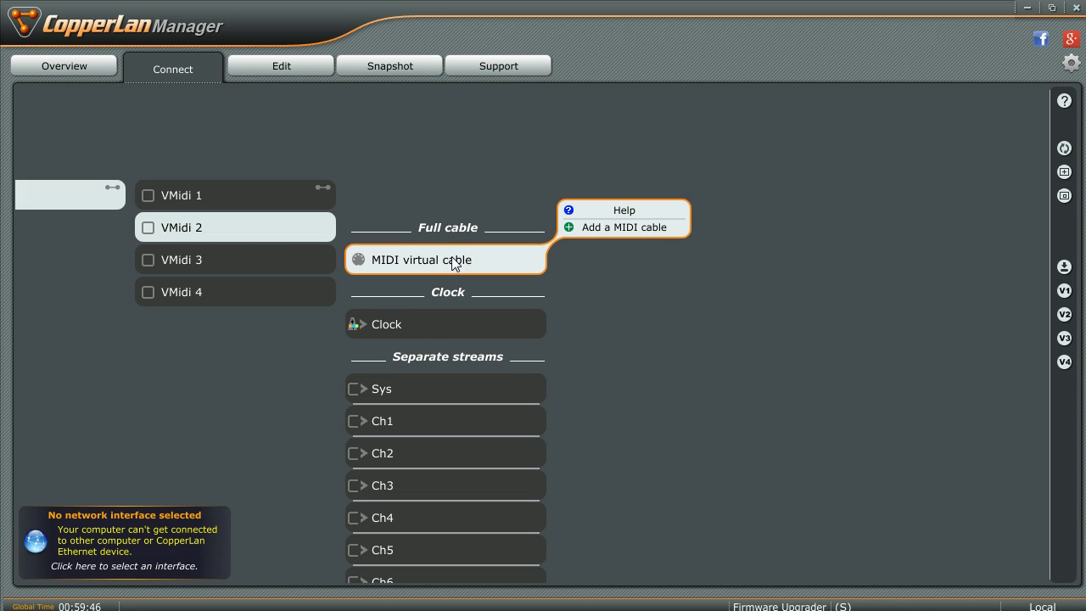
left_click(625, 230)
left_click(661, 267)
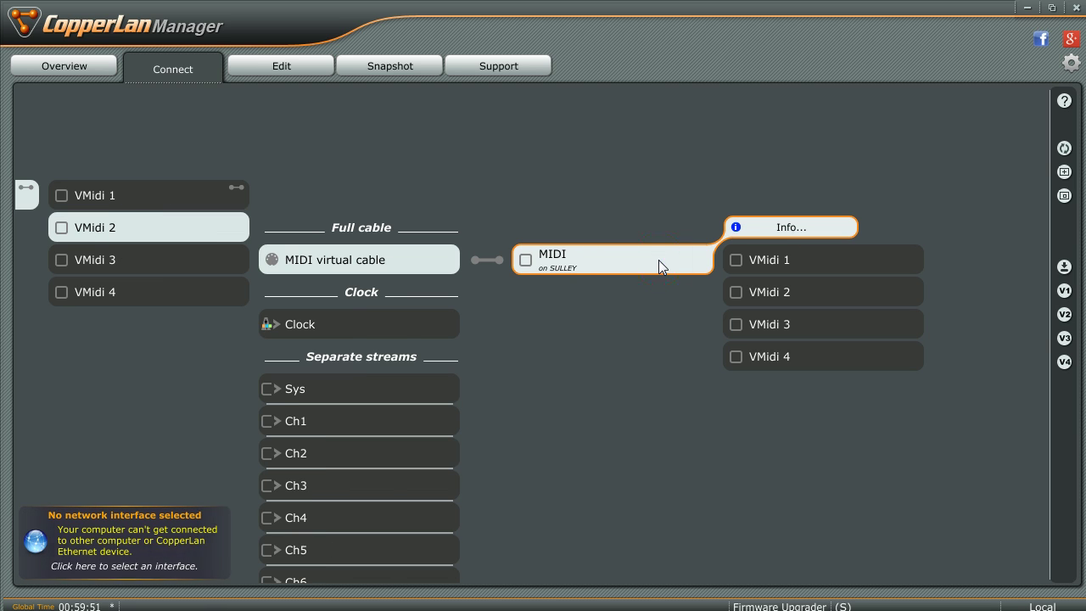
left_click(785, 293)
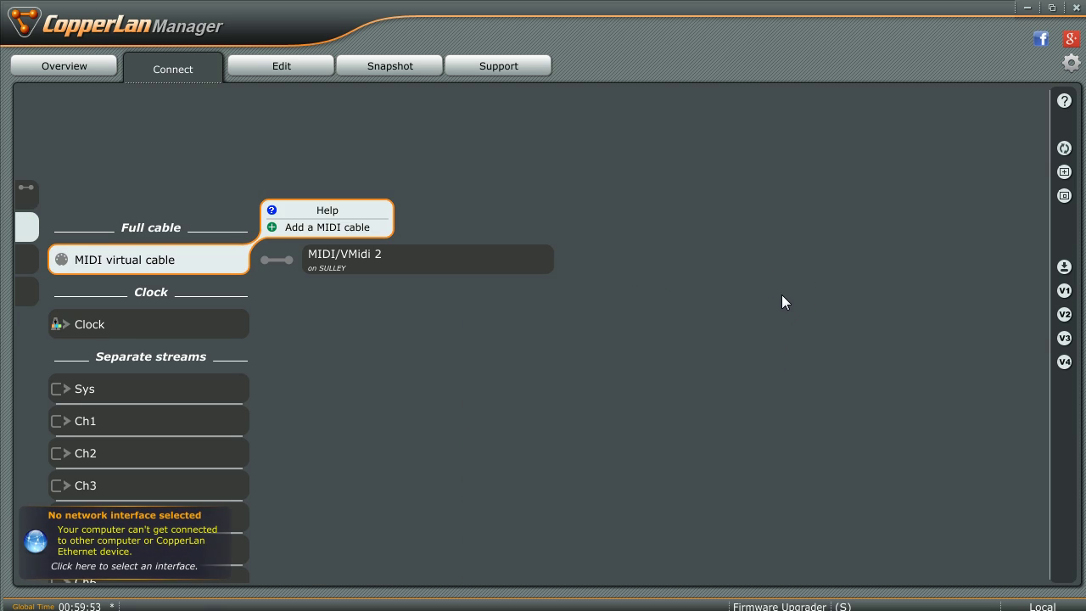
Step: Connect VMidi 3 of the MIDI device to its own VMidi 3 port with a MIDI virtual cable
left_click(180, 243)
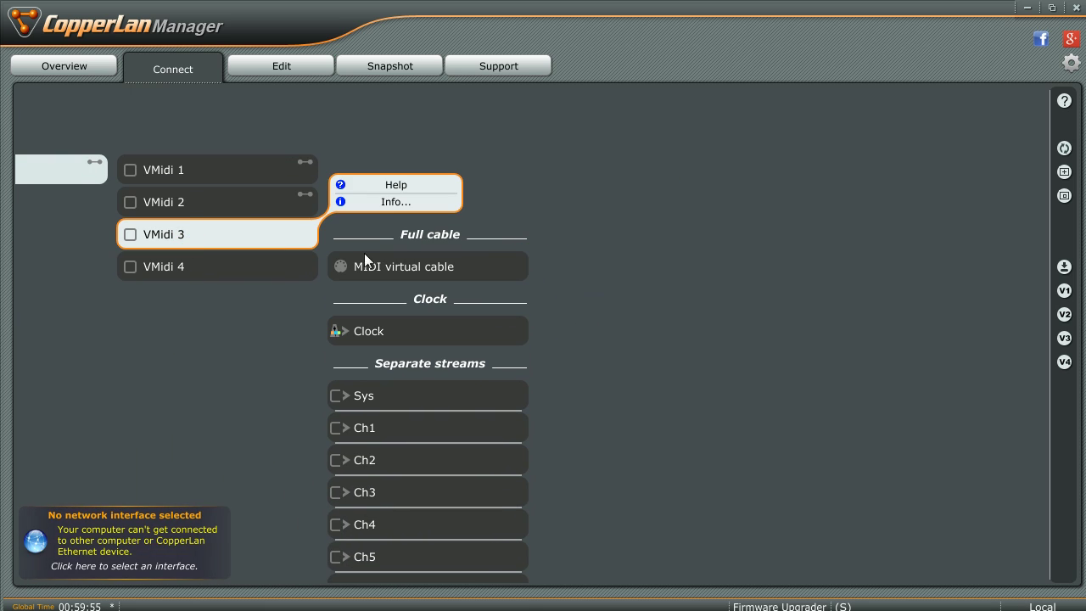
left_click(594, 234)
left_click(664, 268)
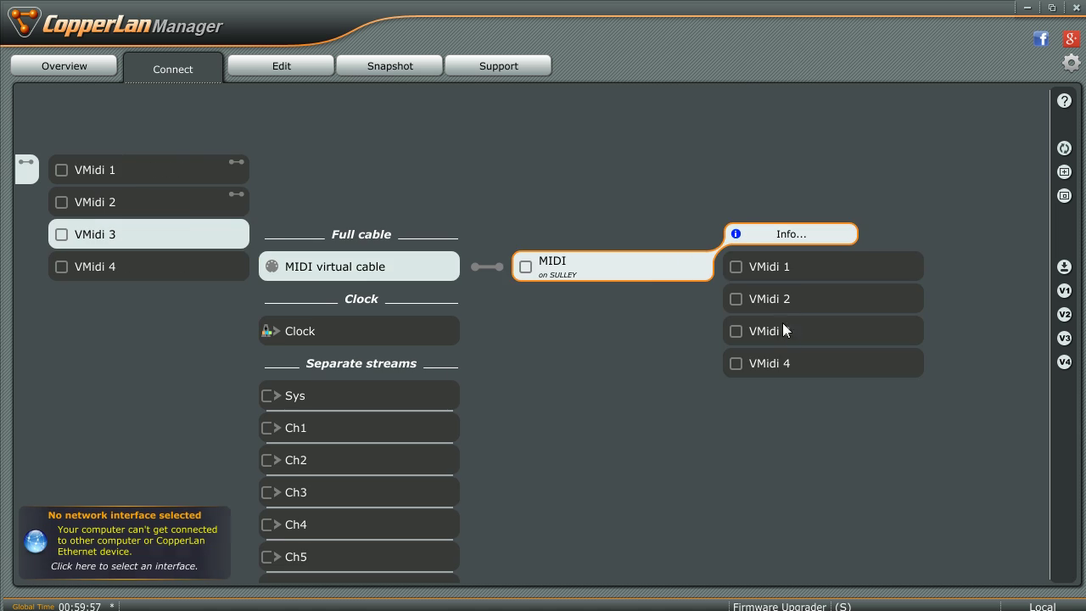
left_click(783, 324)
Step: Connect VMidi 4 to its own VMidi 4 port with a MIDI virtual cable and close CopperLan Manager
left_click(102, 284)
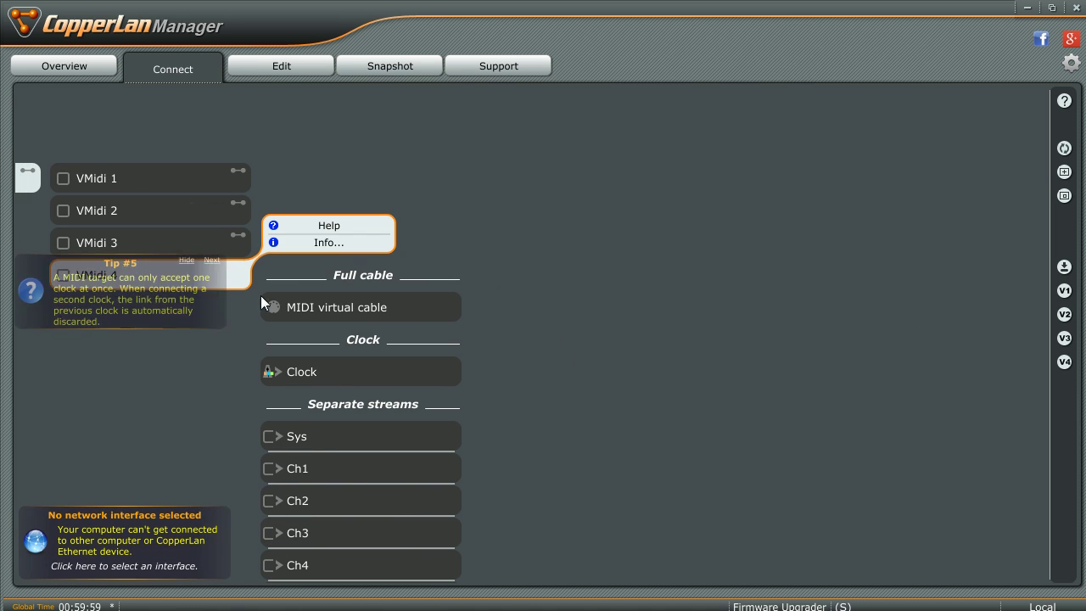
left_click(527, 280)
left_click(585, 314)
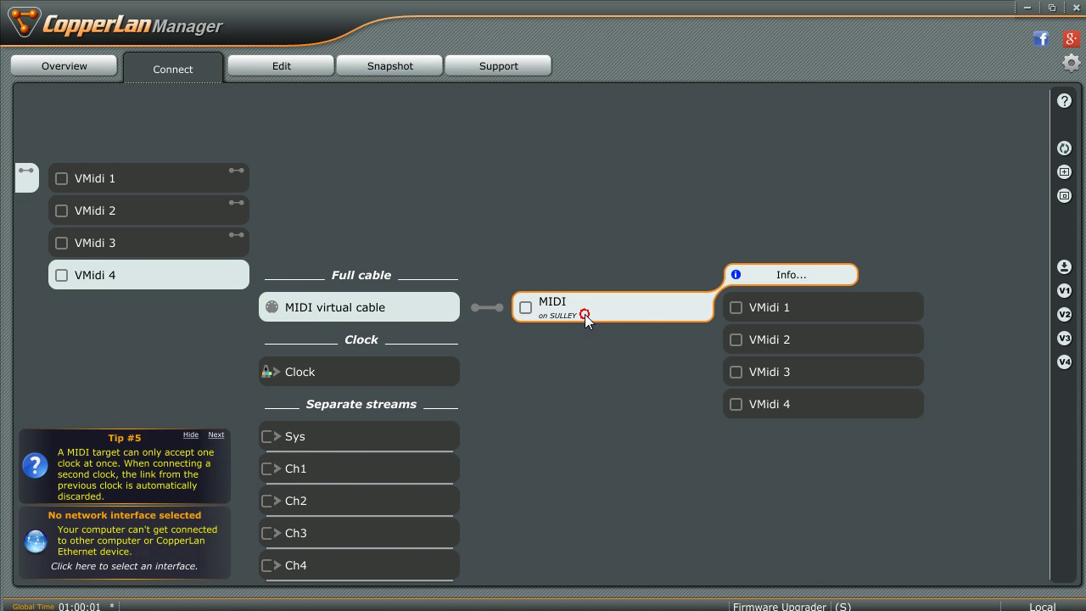
left_click(778, 393)
left_click_drag(339, 362, 670, 372)
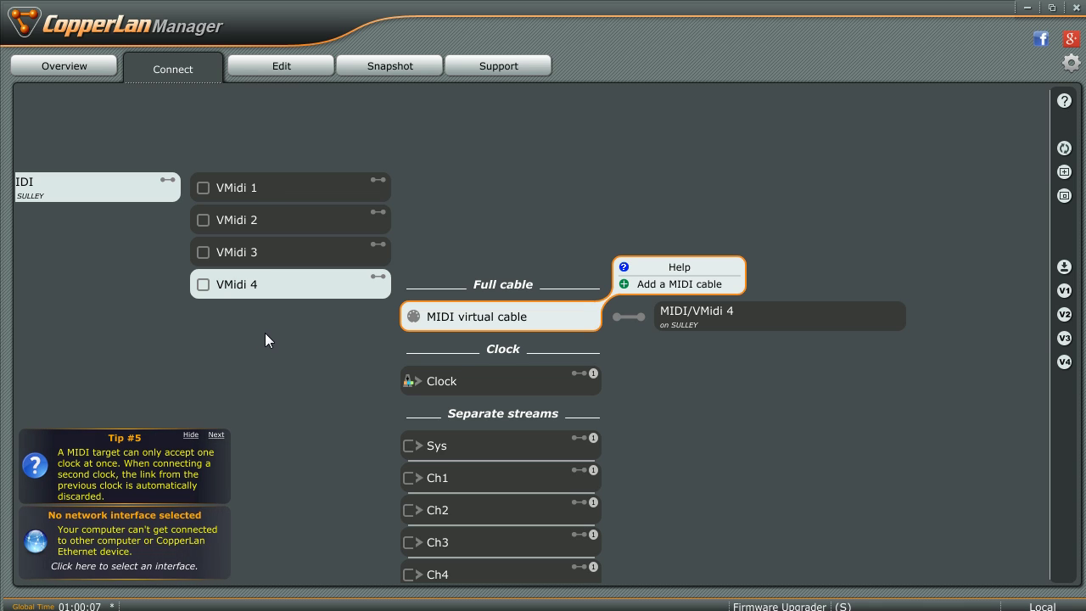
left_click(1075, 8)
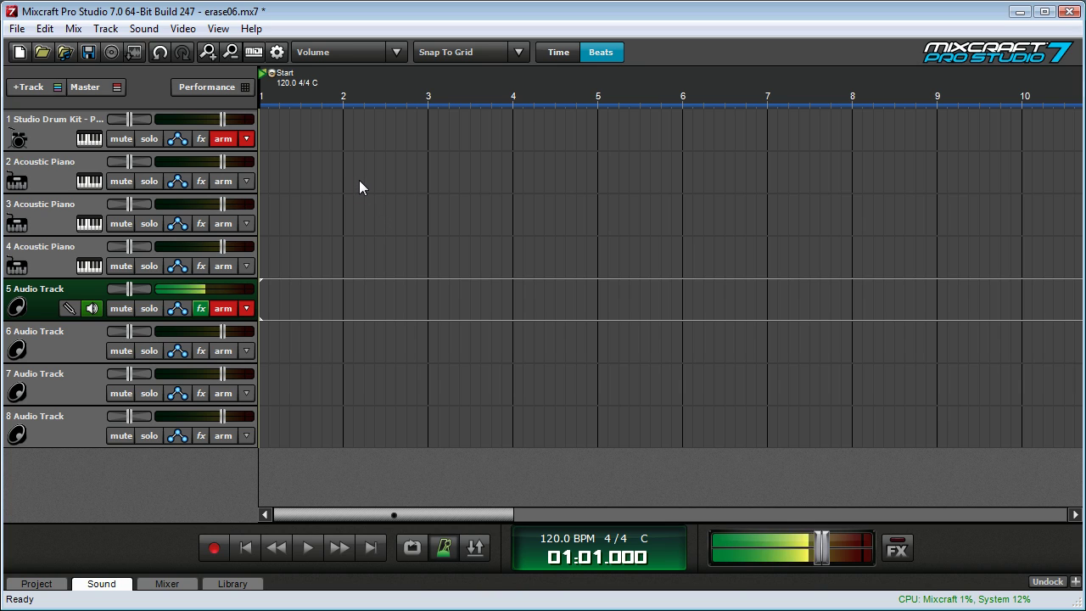
Step: Examine the default and active MIDI input devices in Mixcraft's MIDI preferences and leave without changing them
left_click(277, 51)
left_click(365, 229)
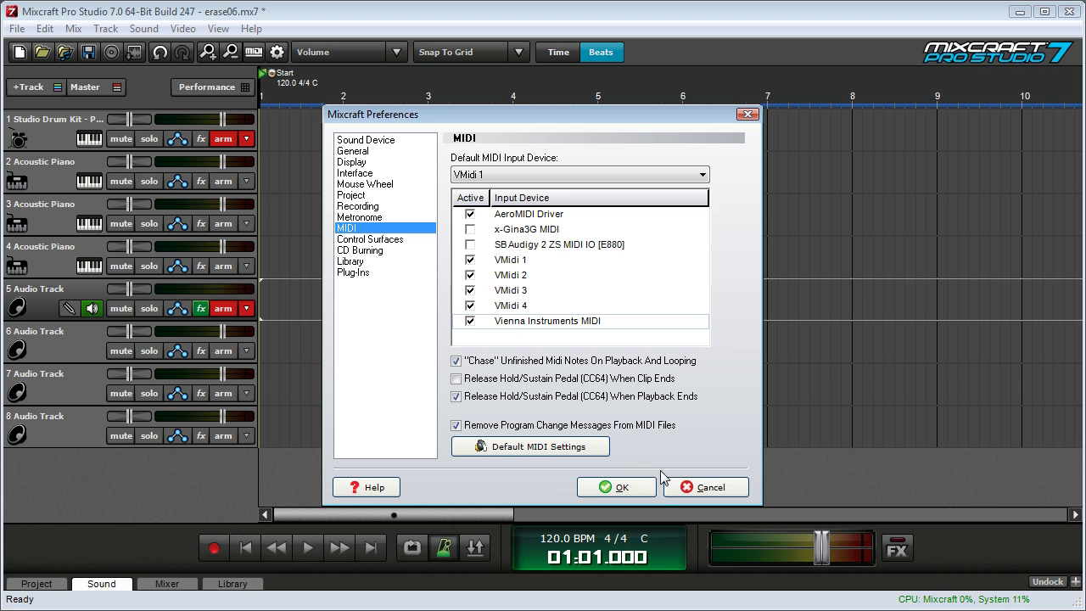
left_click(700, 487)
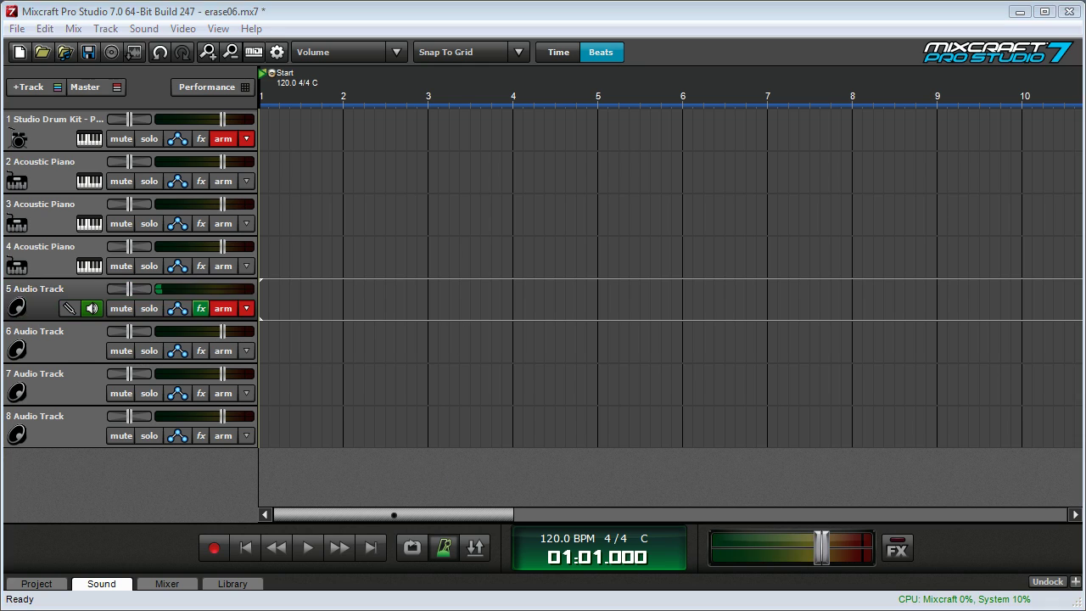
Step: Switch to MIDI-OX and route the VMidi 4 input to the VMidi 1 output in the MIDI device settings
key("alt+Tab")
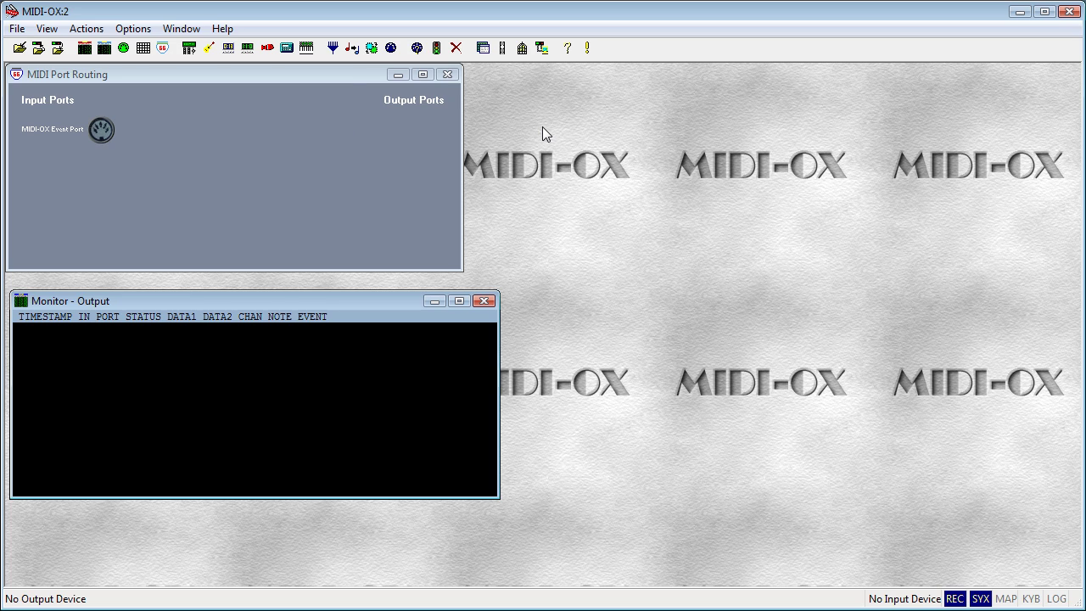
left_click(392, 49)
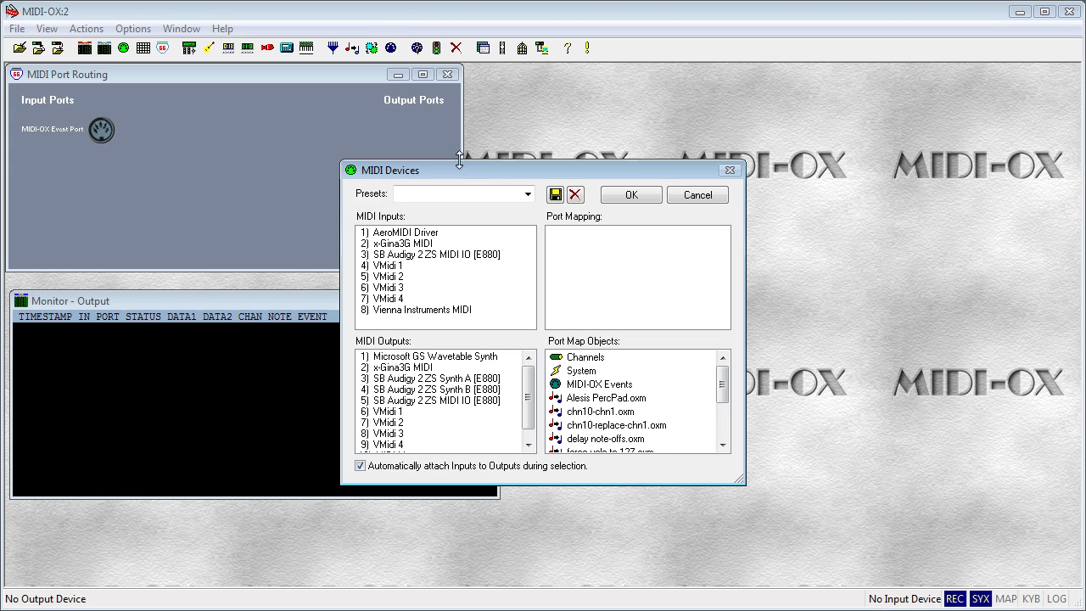
left_click_drag(507, 172, 460, 126)
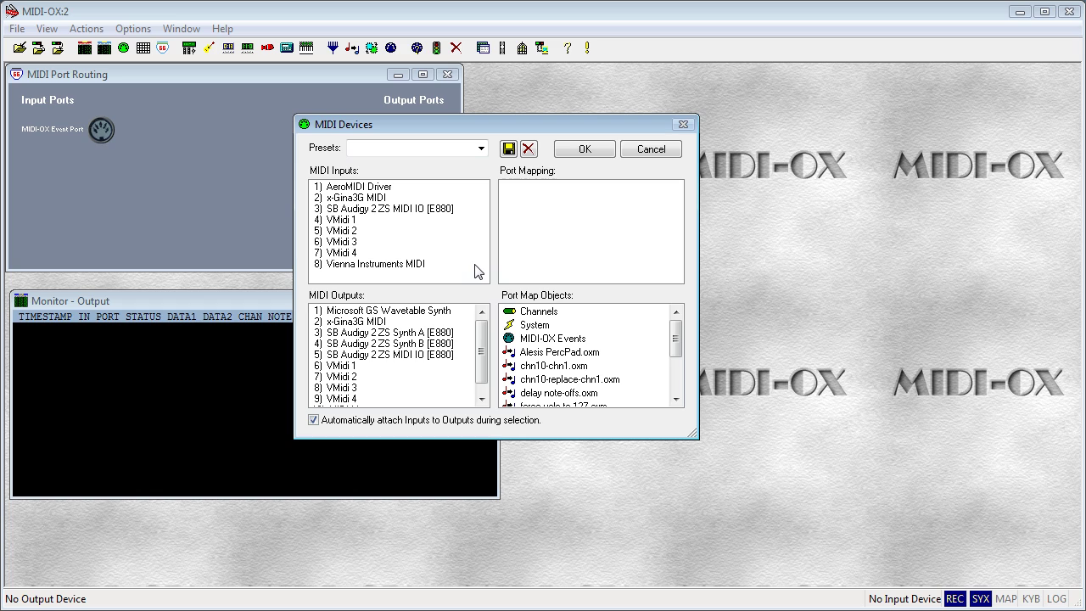
left_click(344, 253)
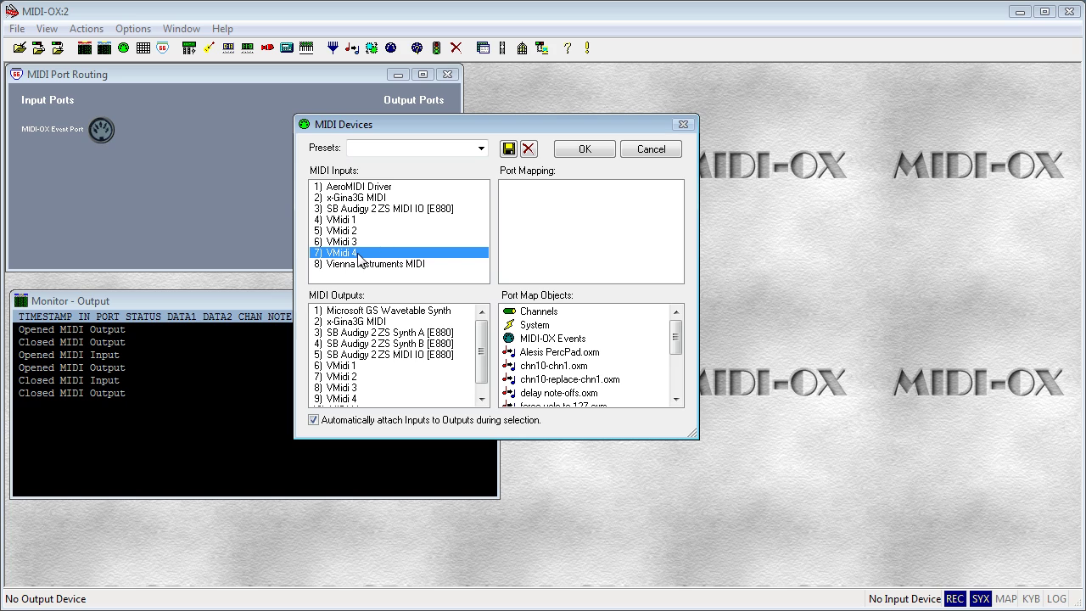
scroll(482, 356, "down", 1)
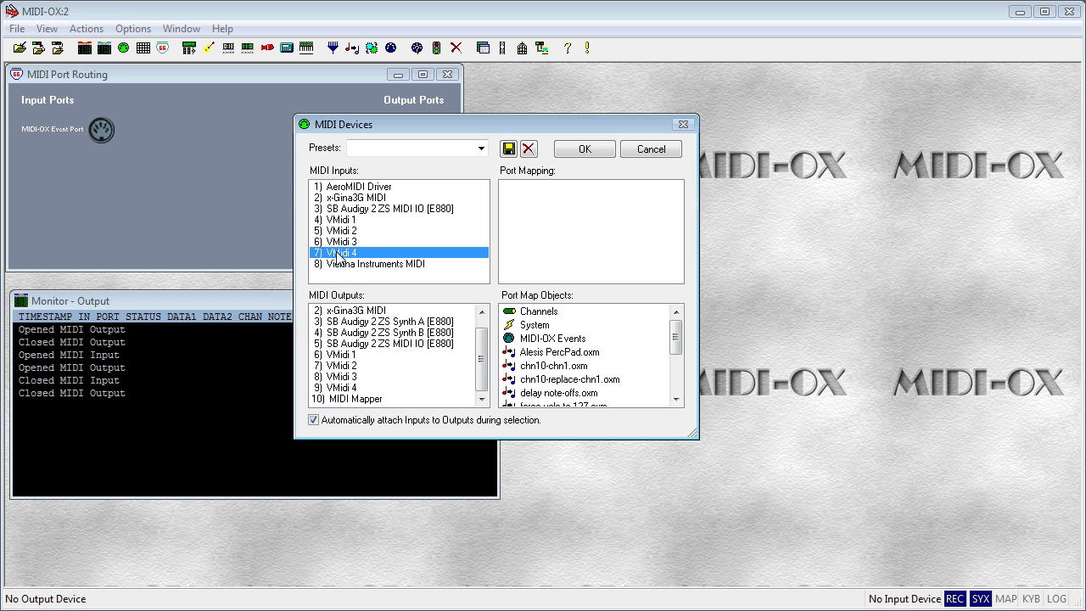
left_click(347, 356)
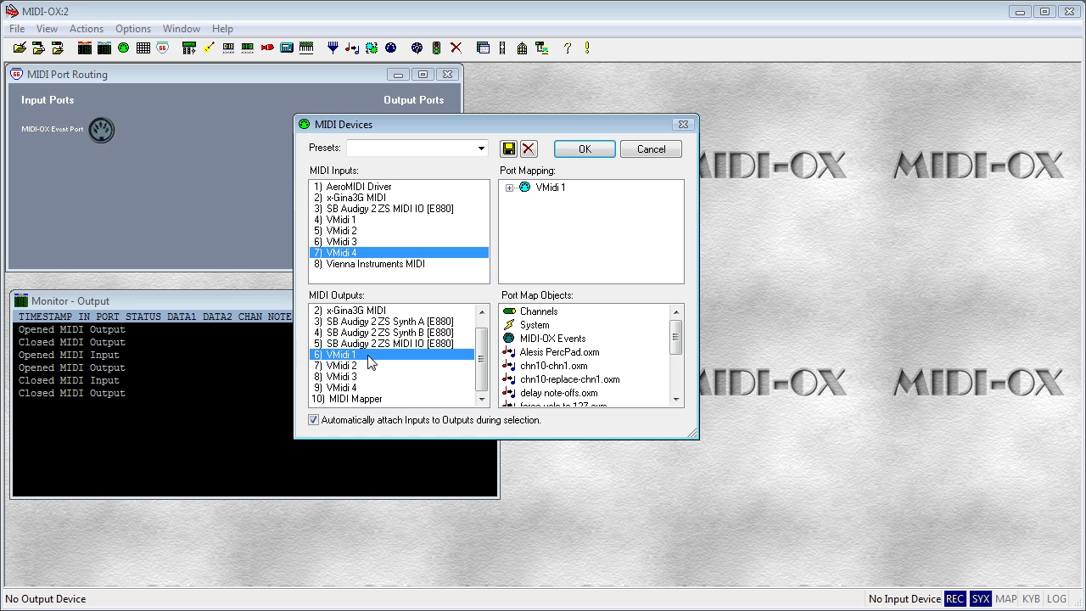
left_click(584, 150)
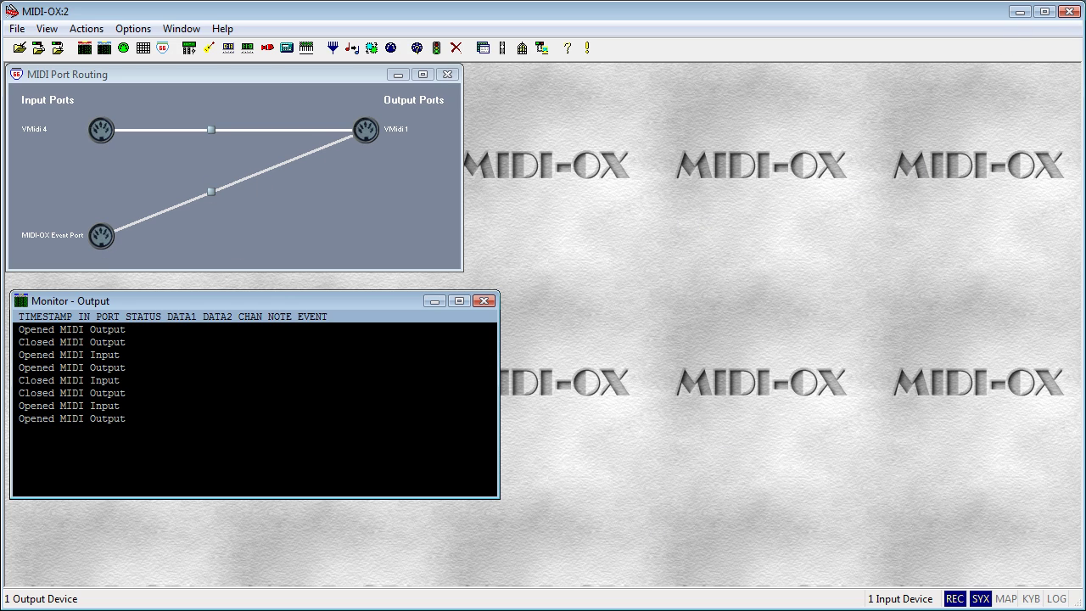
Step: Switch to Mixcraft, check the Studio Drum Kit track's VMidi 1 input assignment, select that track and return to MIDI-OX
key("alt+Tab")
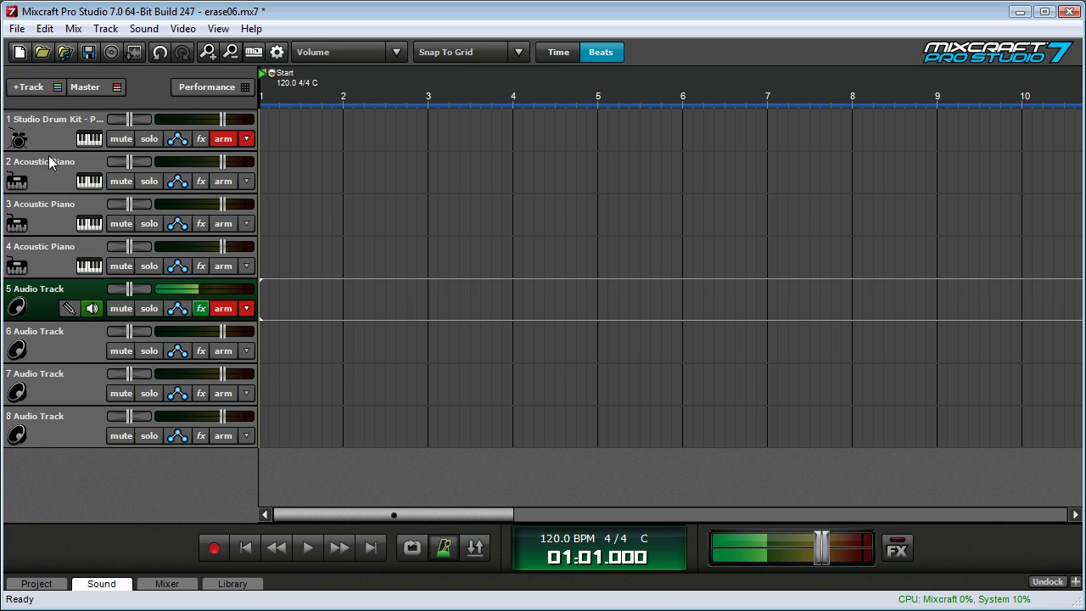
left_click(247, 139)
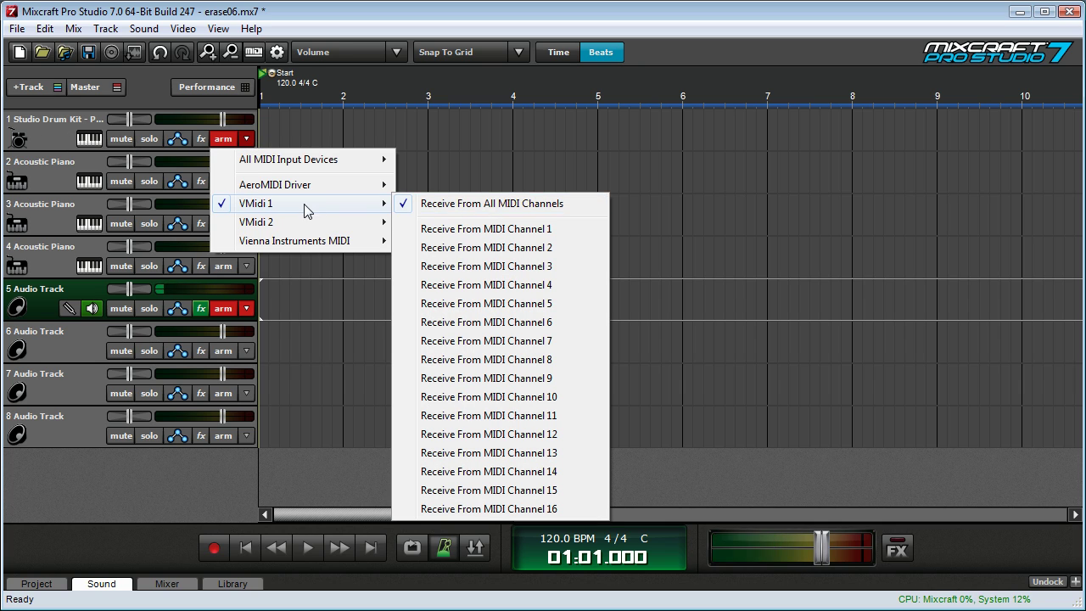
left_click(51, 141)
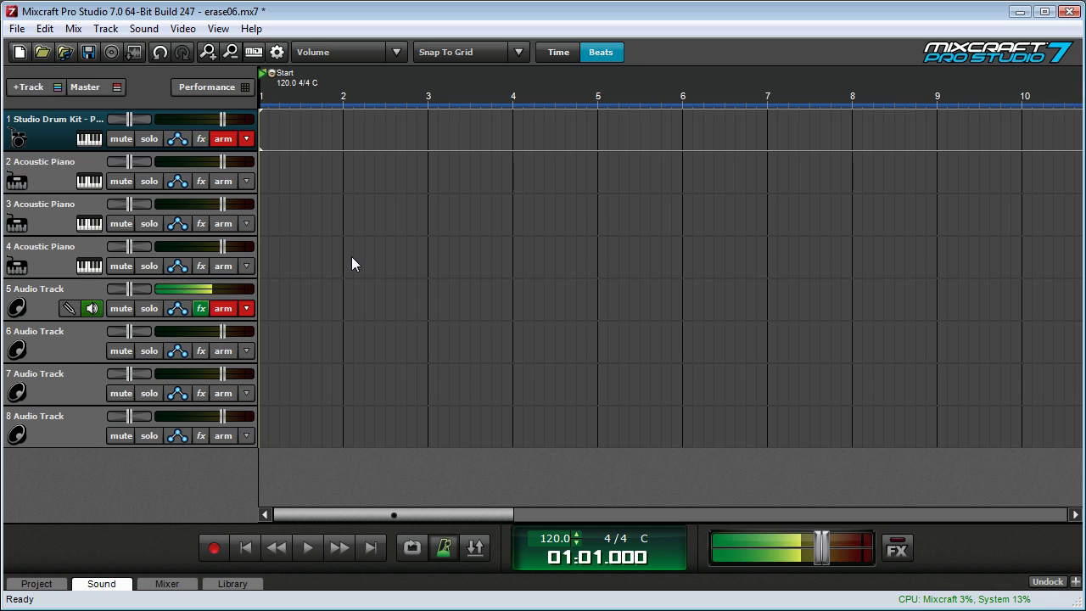
key("alt+Tab")
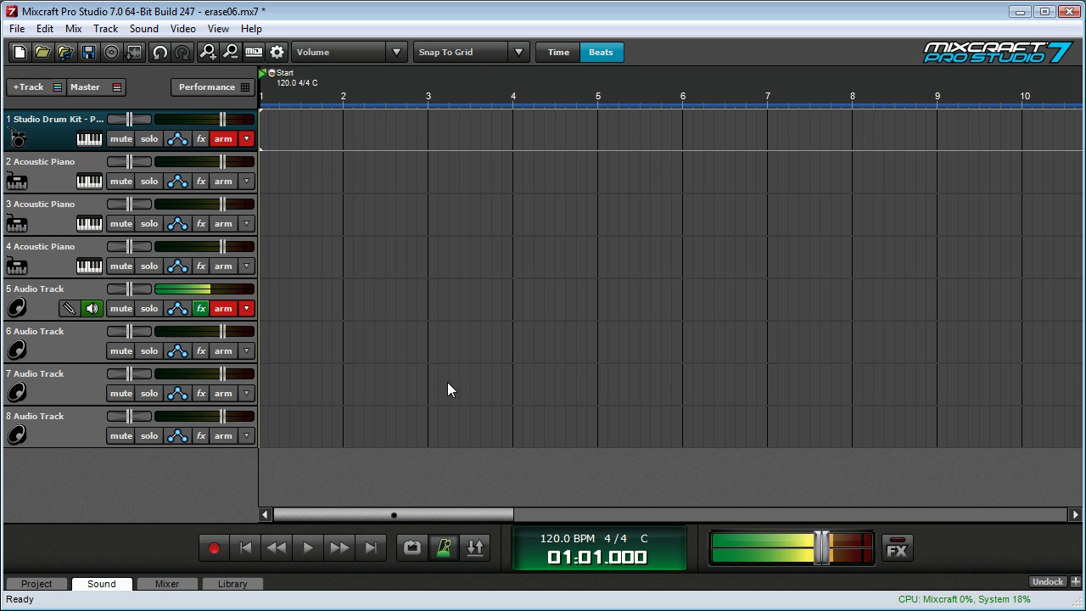
key("alt+Tab")
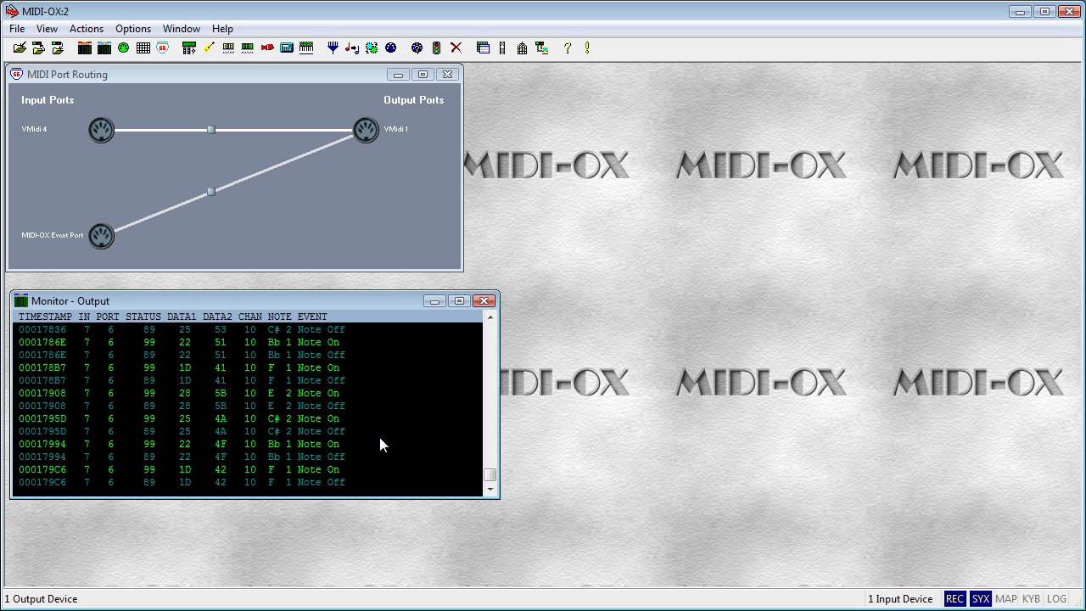
left_click(351, 48)
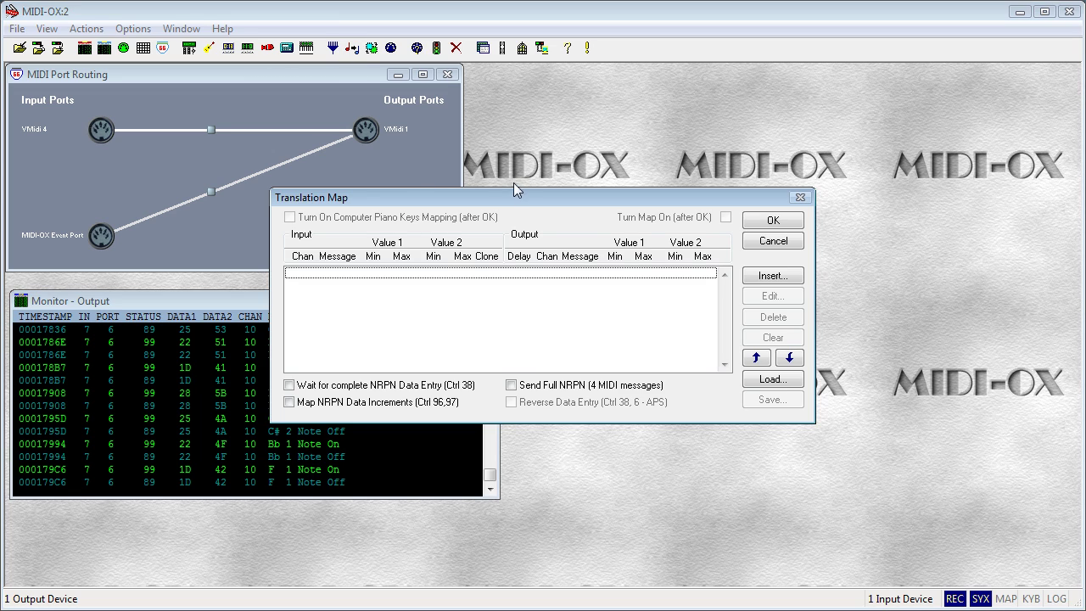
left_click_drag(513, 195, 497, 186)
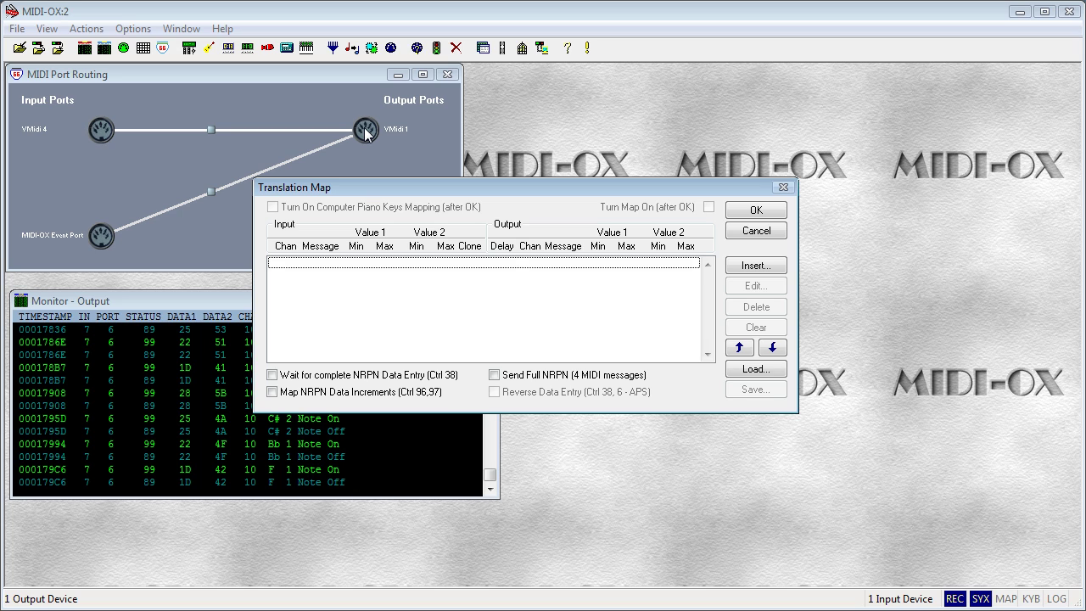
left_click(754, 265)
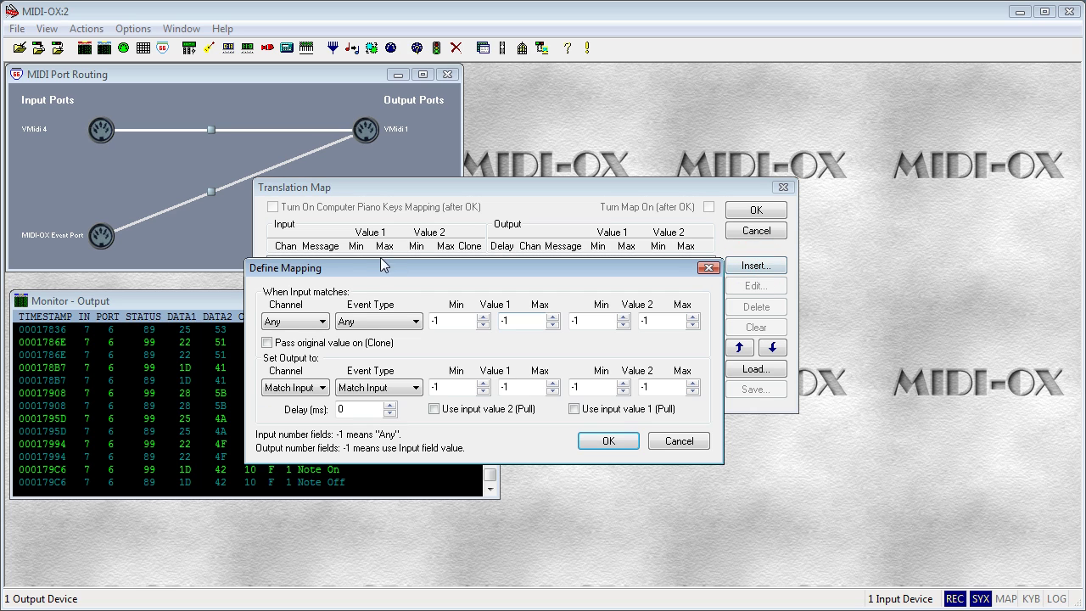
left_click_drag(382, 267, 397, 267)
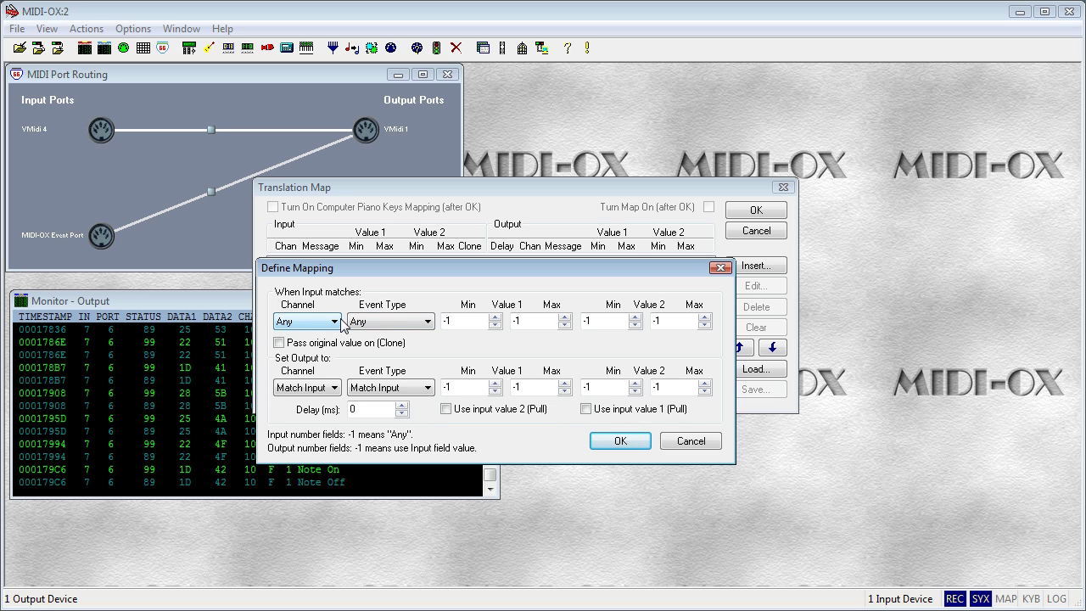
left_click_drag(391, 270, 525, 175)
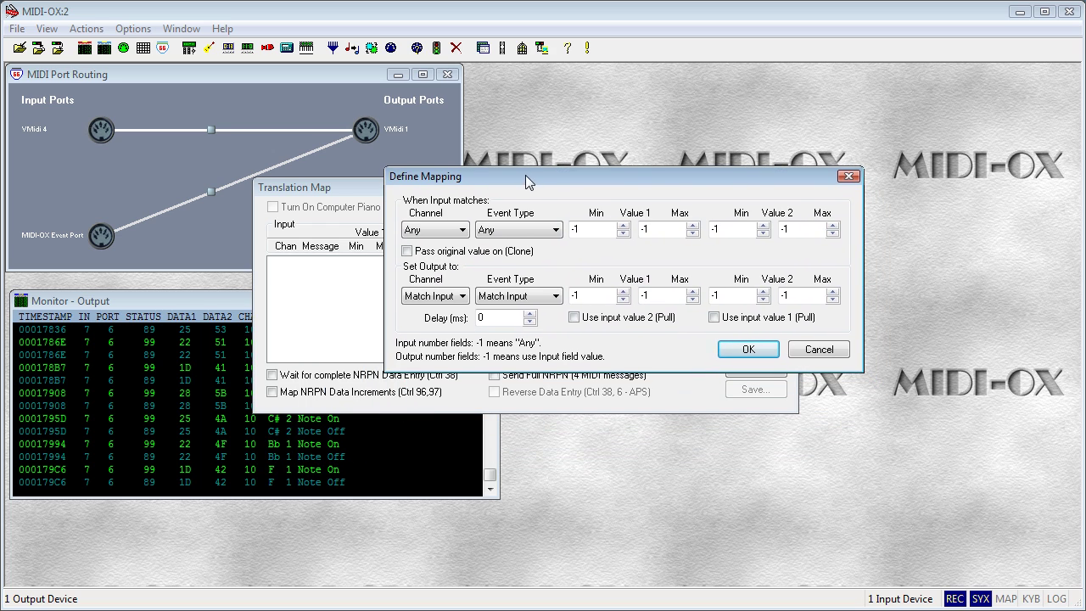
left_click(825, 346)
left_click(756, 231)
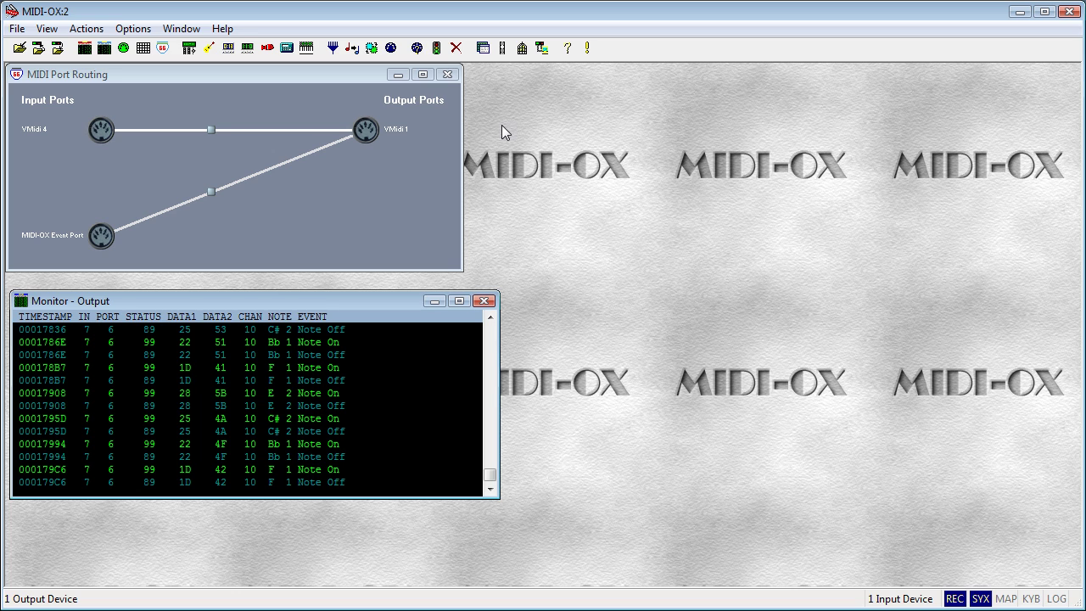
left_click(391, 48)
left_click(658, 148)
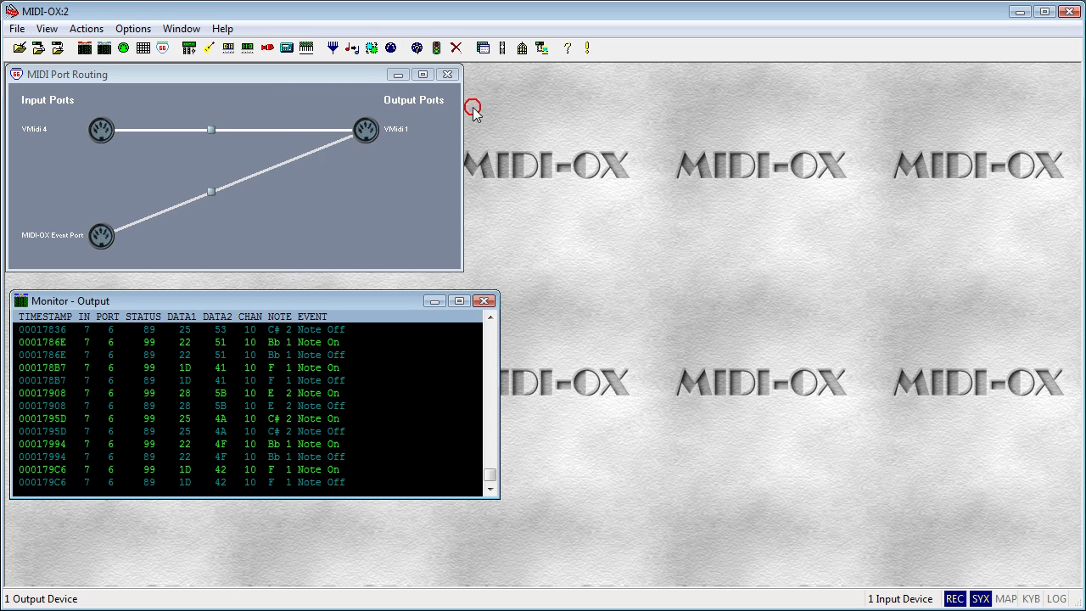
Step: Insert a new mapping in the Translation Map and set its input event type to NoteOff
left_click(351, 49)
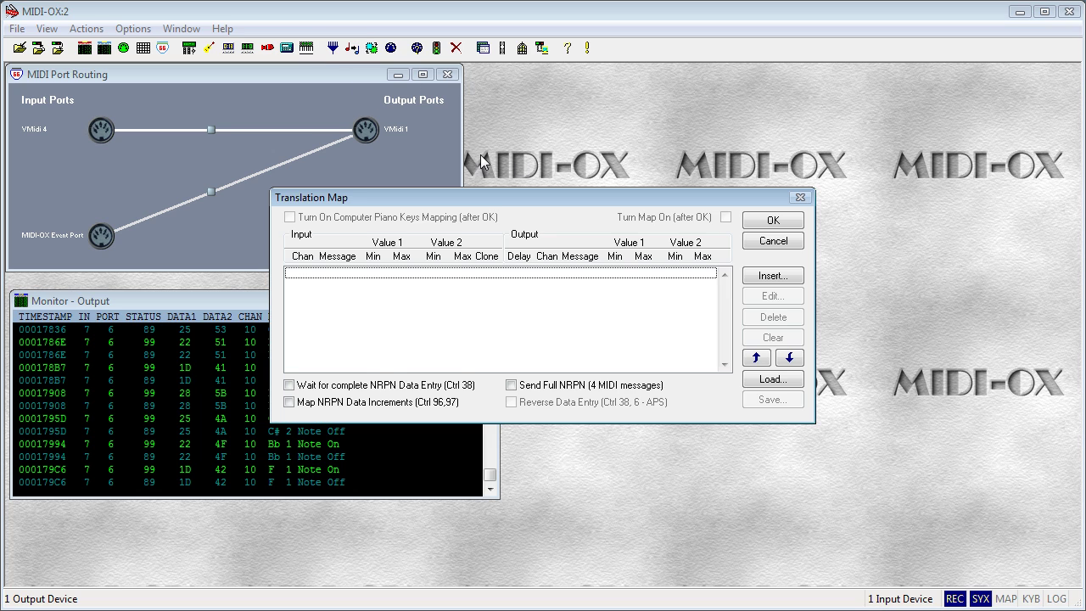
left_click_drag(489, 197, 465, 105)
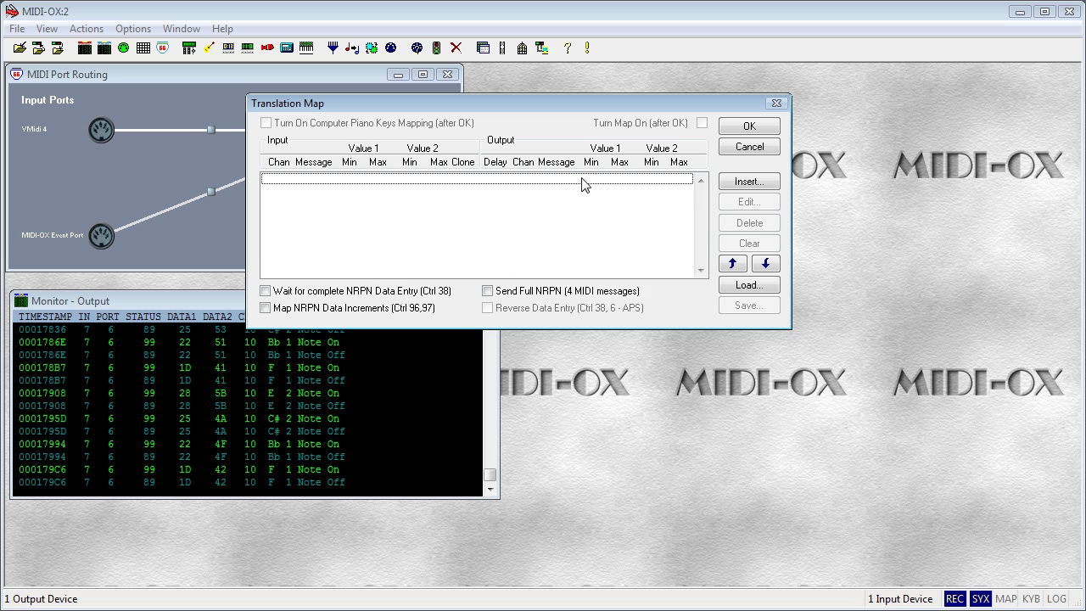
left_click(586, 103)
left_click_drag(588, 105, 654, 88)
left_click(816, 167)
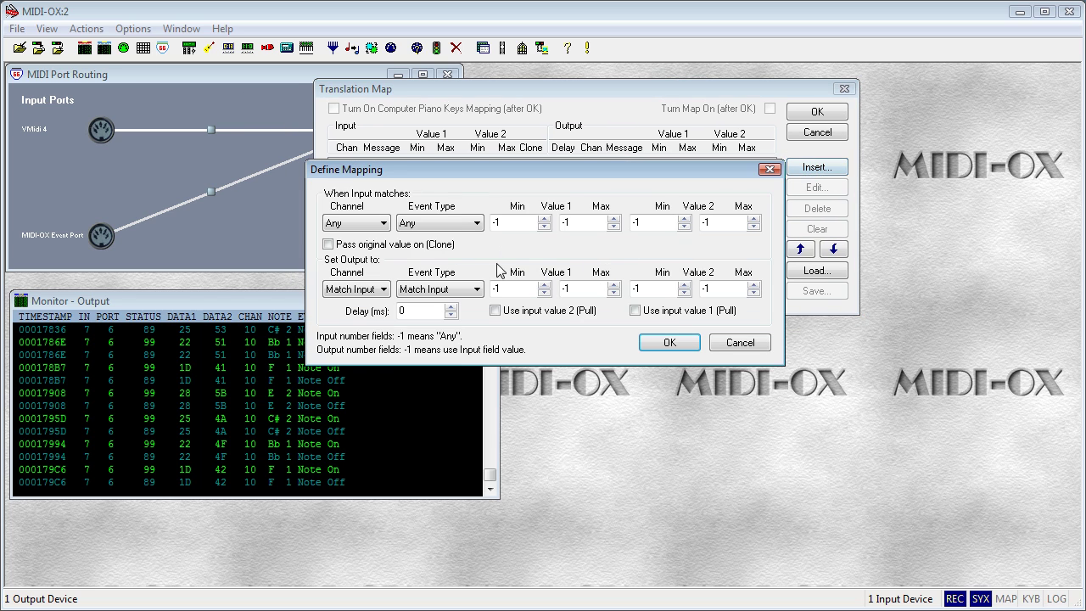
left_click_drag(414, 170, 417, 122)
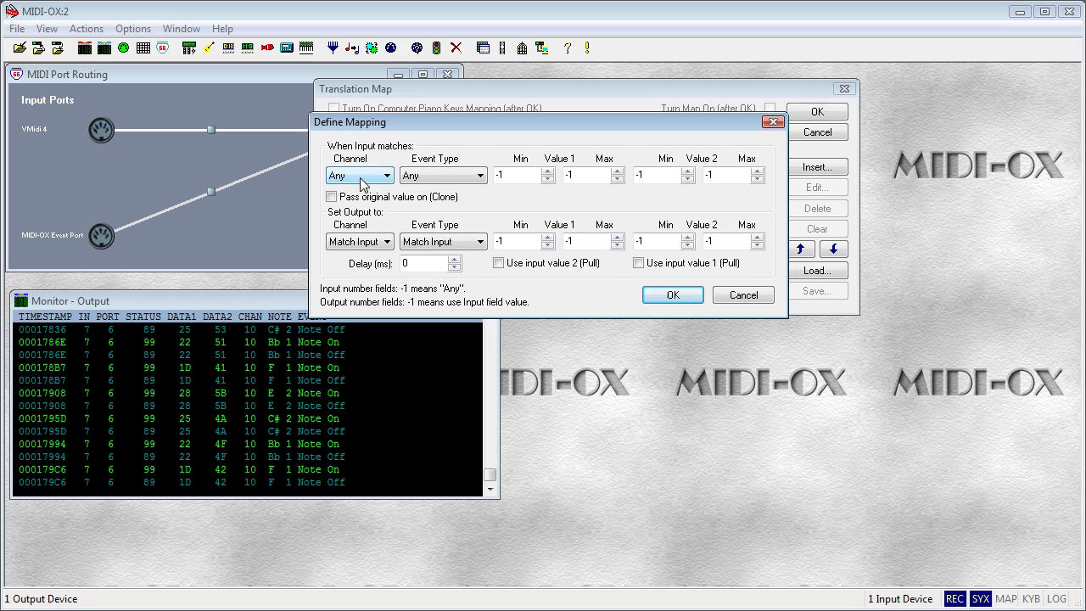
key("Tab")
left_click(450, 175)
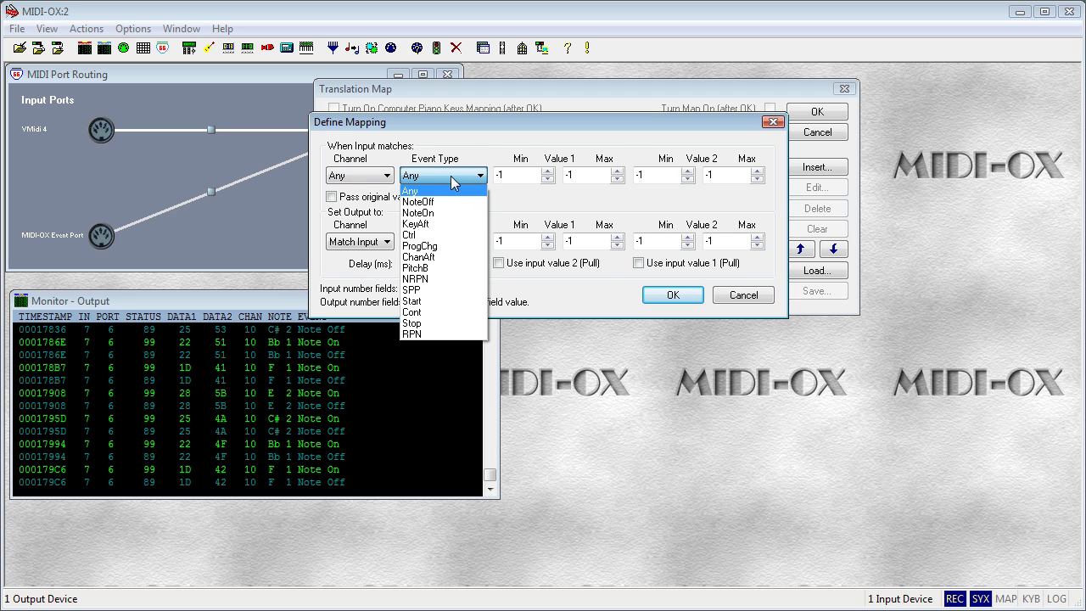
left_click(439, 202)
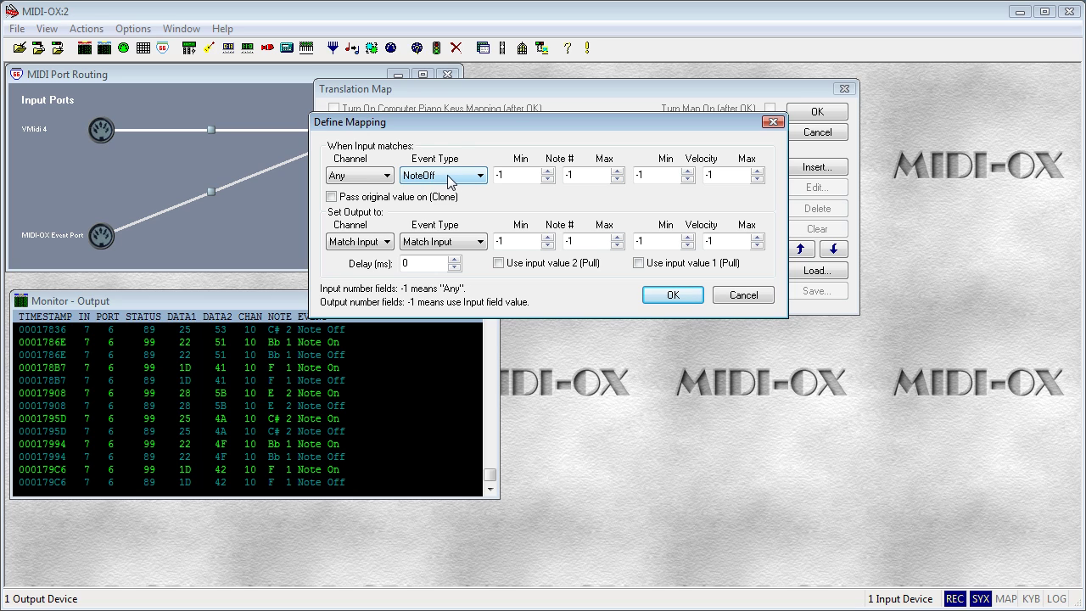
Step: Set the NoteOff mapping's output to channel 1 with a delay of 30 ms and accept the mapping
left_click(358, 242)
left_click(363, 243)
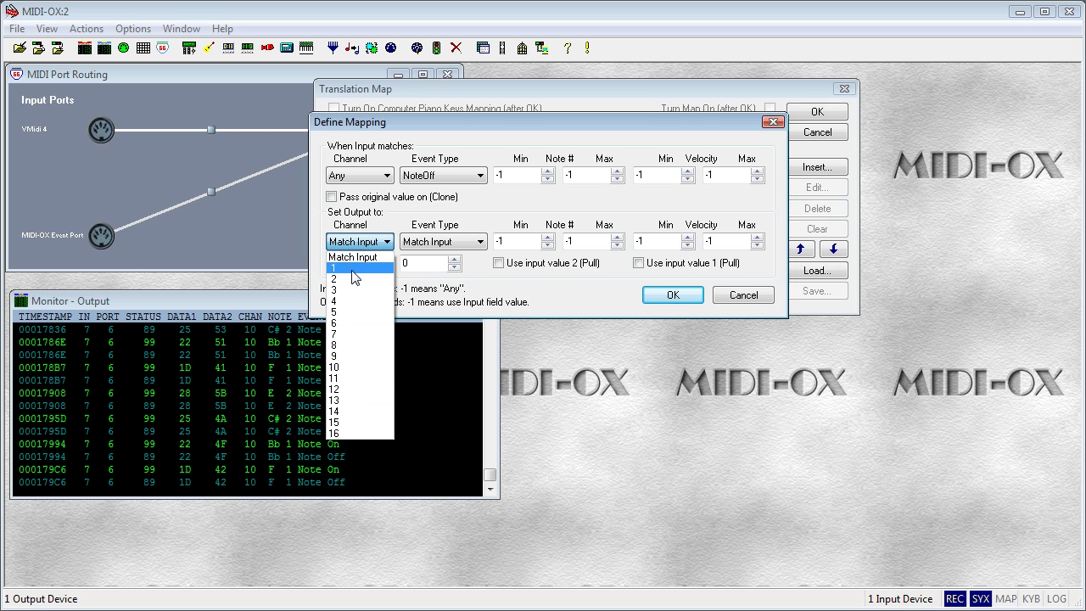
left_click(355, 269)
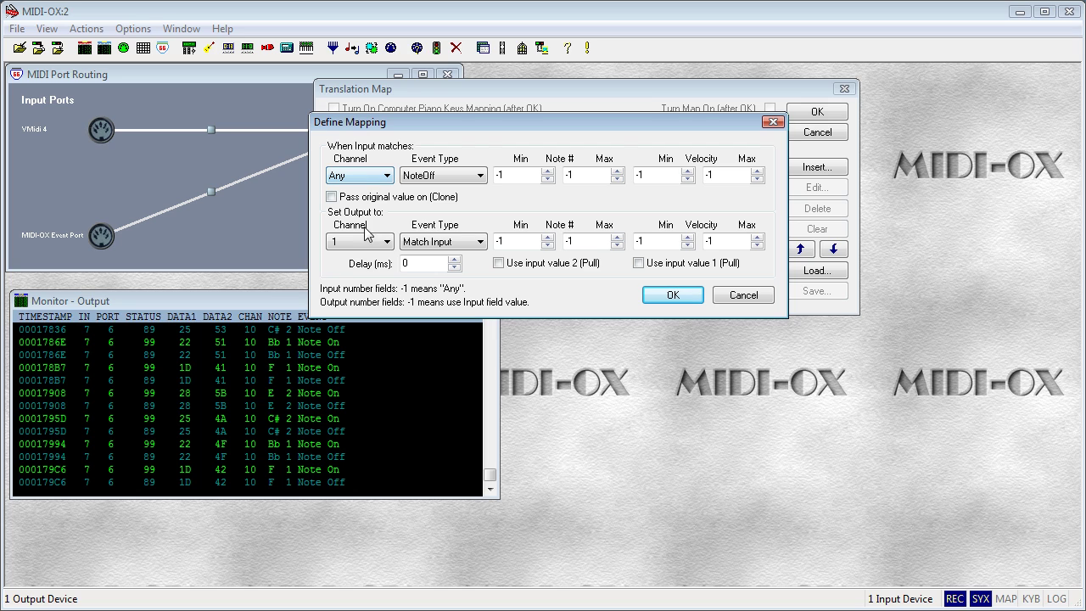
left_click(334, 242)
left_click(497, 245)
left_click(472, 245)
left_click(419, 264)
left_click_drag(417, 263, 400, 264)
type("30")
left_click(684, 299)
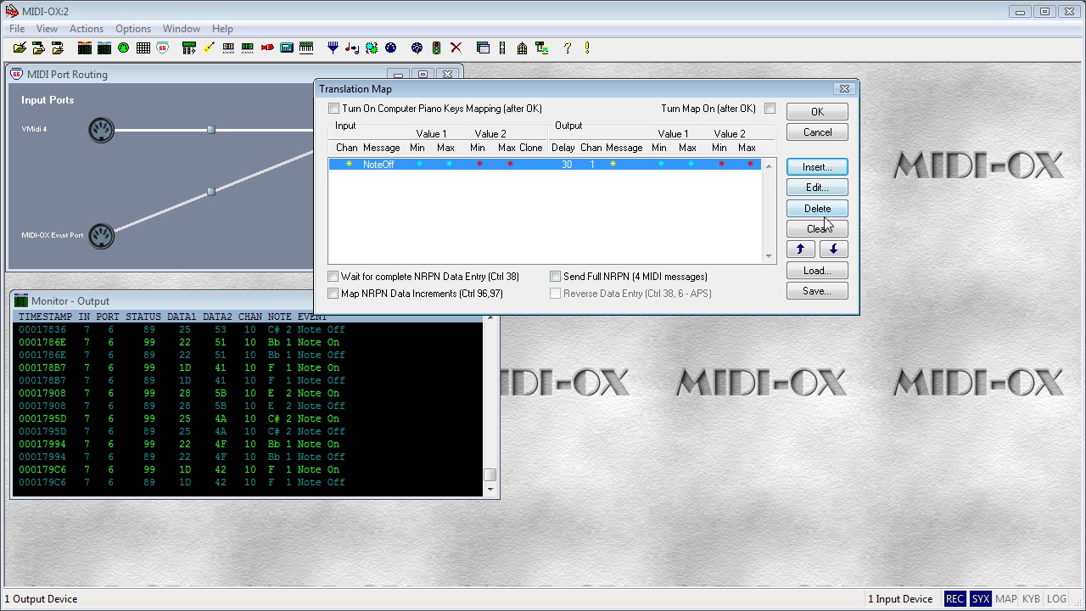
Step: Insert a second mapping that sends any input event to output channel 1
left_click(806, 171)
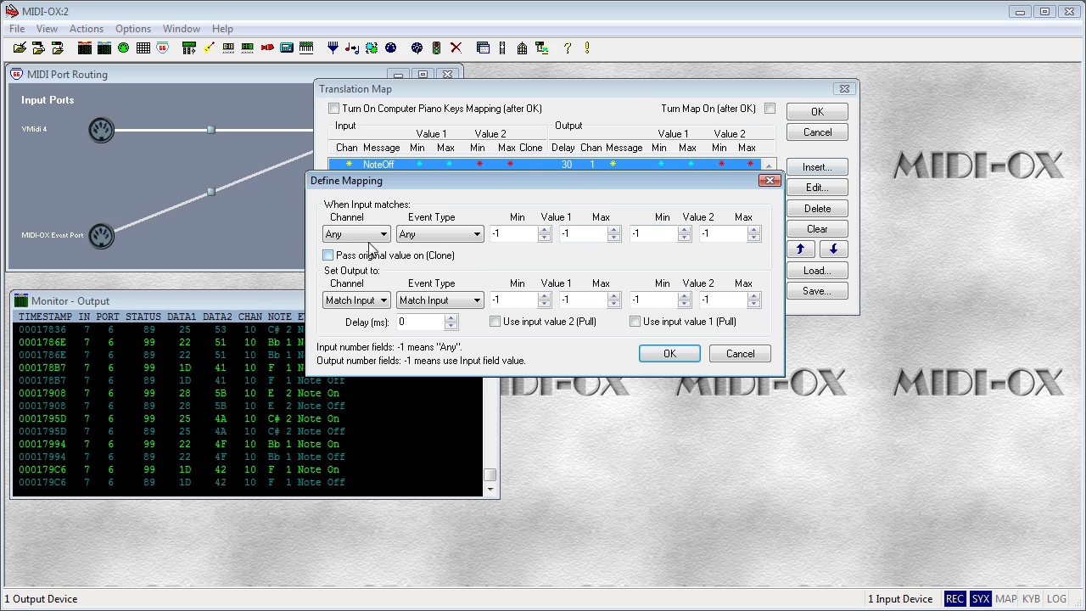
left_click(380, 301)
left_click(350, 329)
left_click(669, 353)
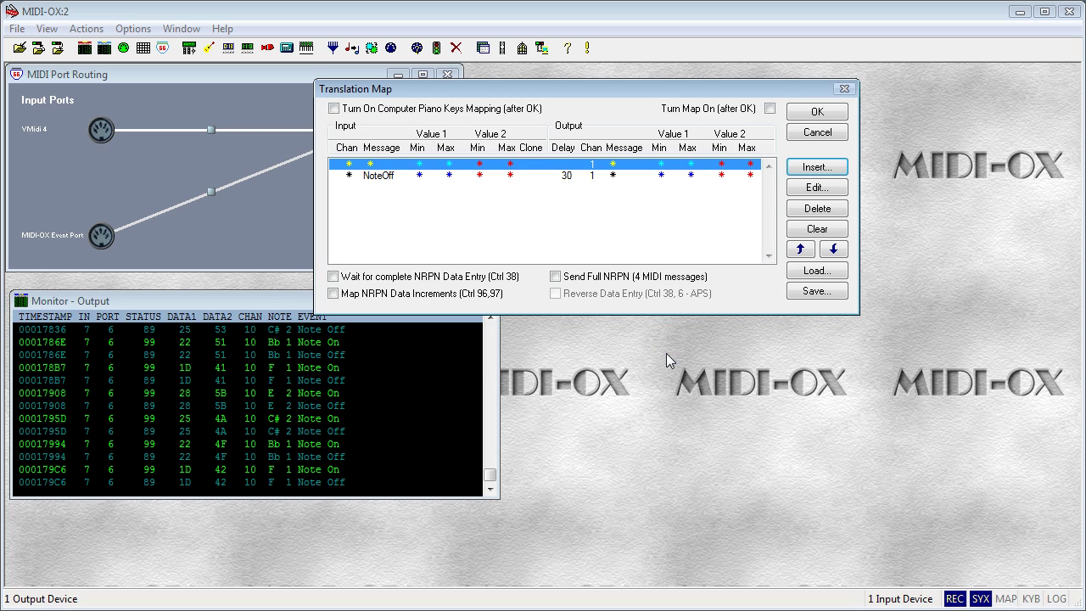
Step: Move the any-event mapping below the NoteOff mapping, and apply the Translation Map with the map turned on
left_click(835, 249)
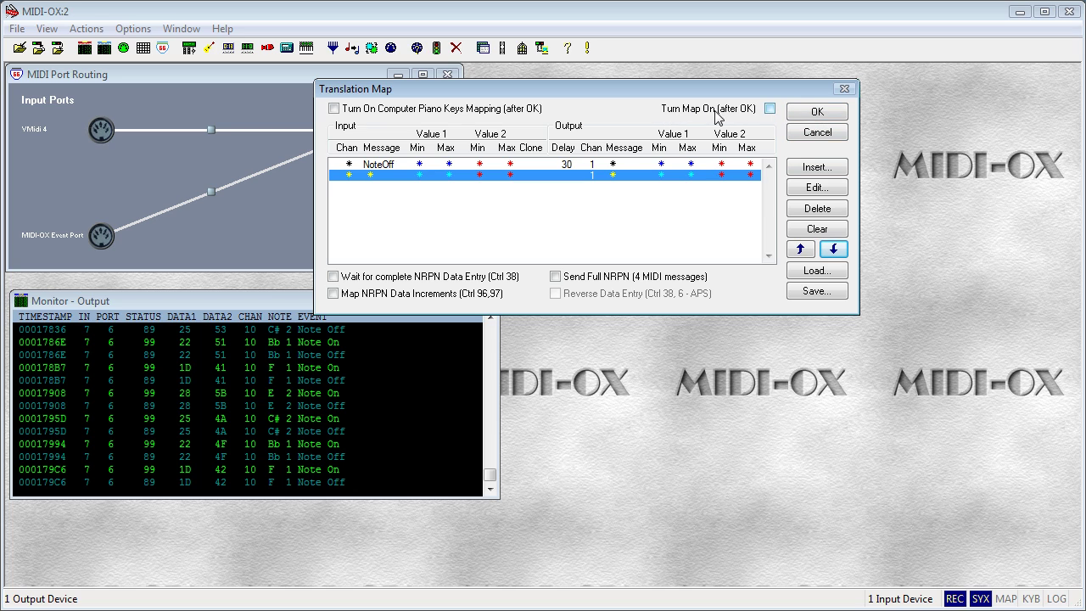
left_click(770, 110)
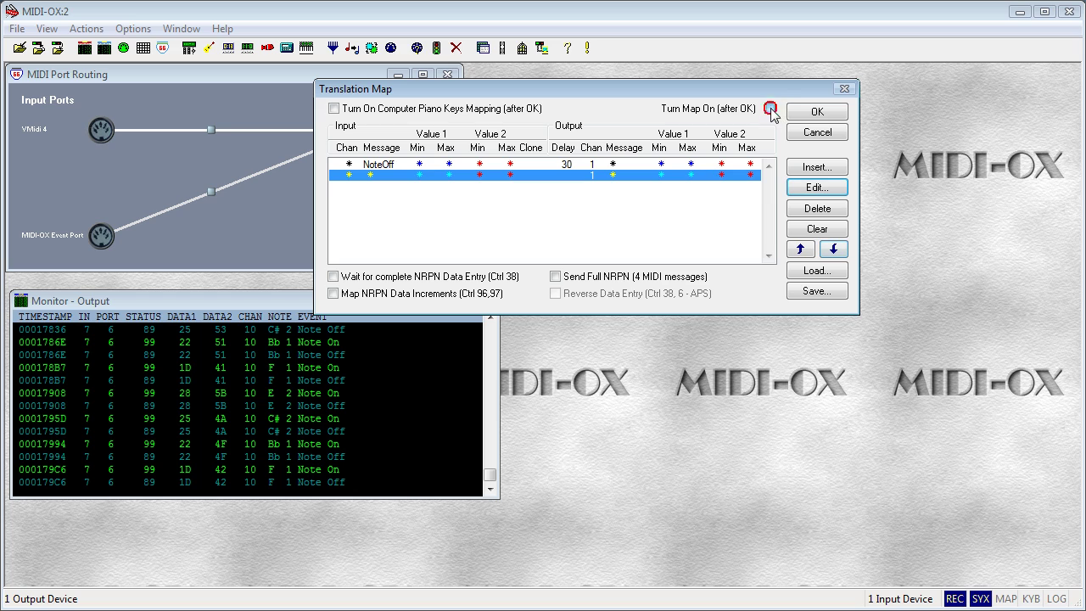
left_click(826, 112)
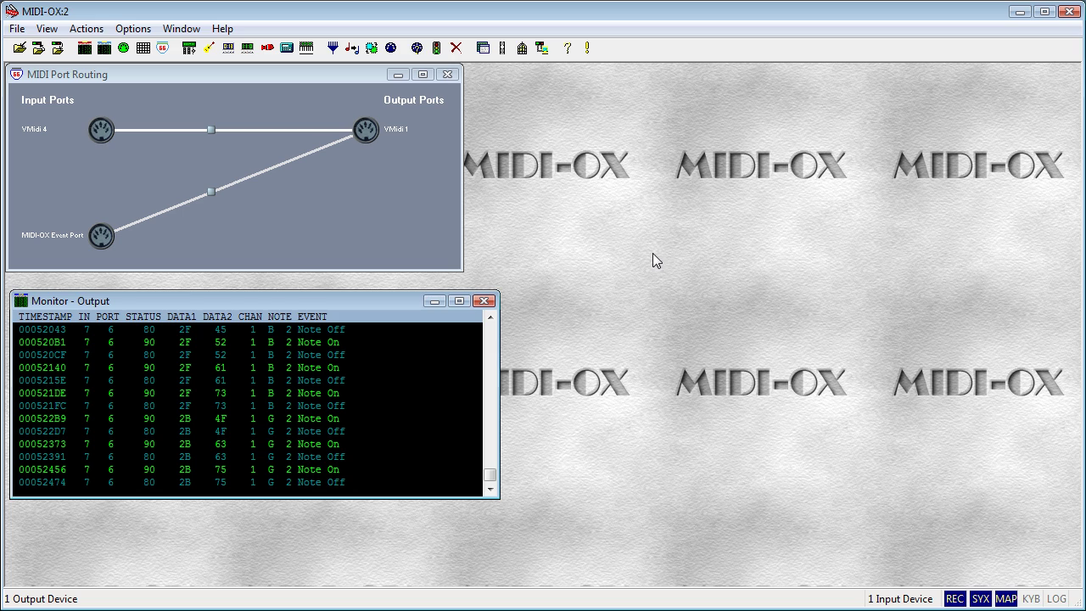
Step: Toggle running MIDI-OX in the taskbar tray on and off, and minimize MIDI-OX to get back to Mixcraft
left_click(502, 49)
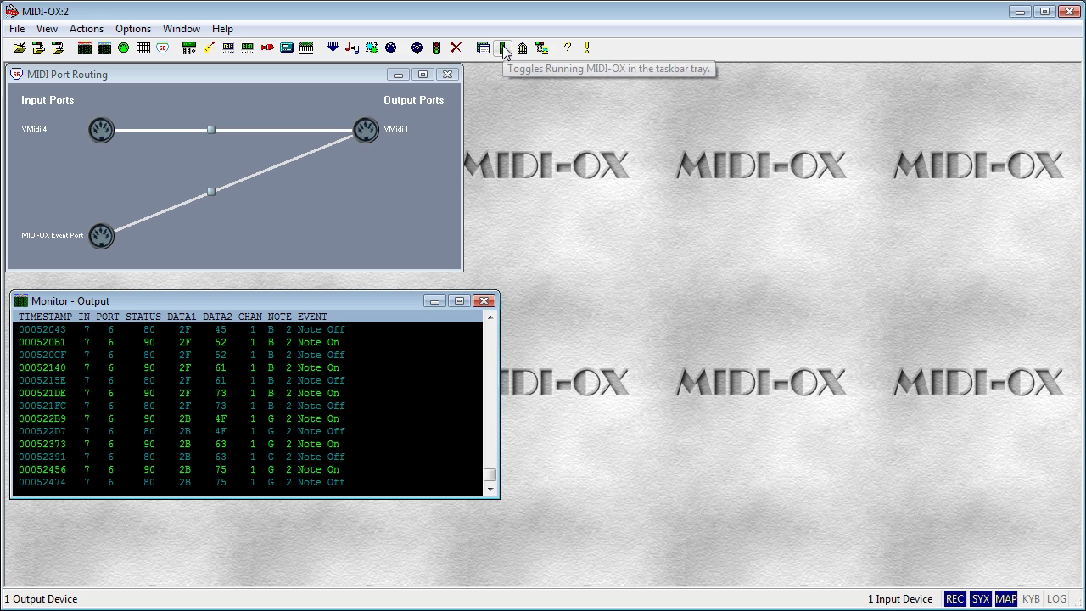
left_click(503, 49)
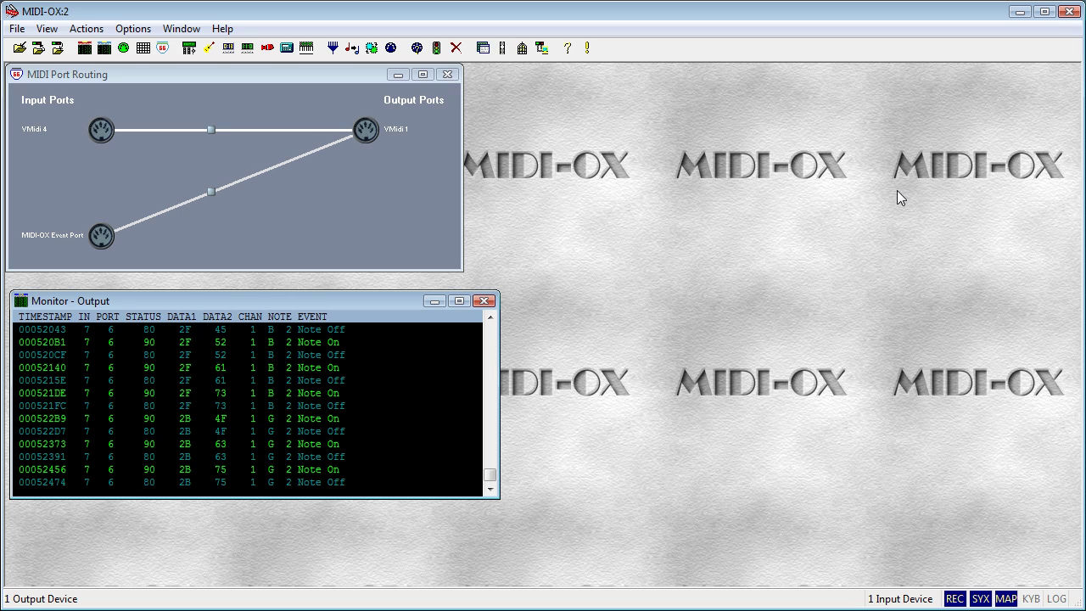
left_click(1020, 11)
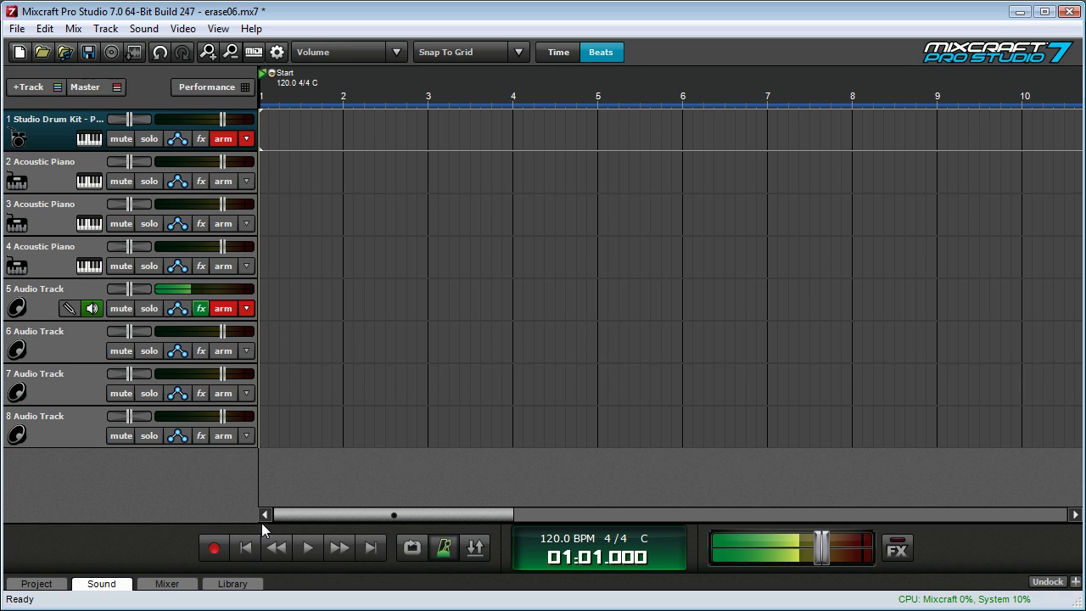
Step: Record a short take of about two bars on the armed tracks and delete the clip recorded on Audio Track 5
left_click(214, 549)
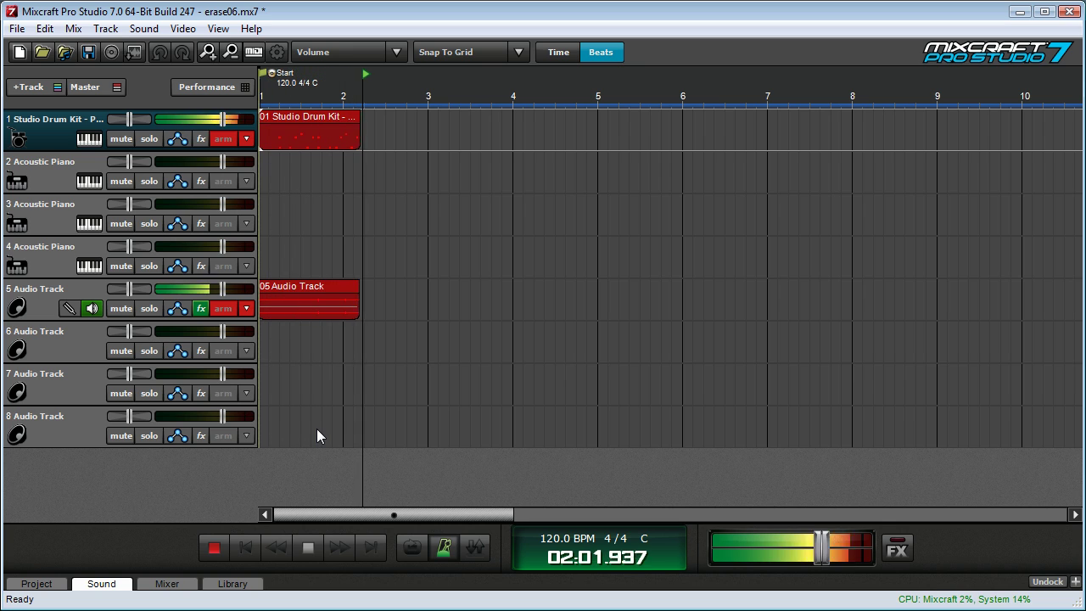
left_click(308, 547)
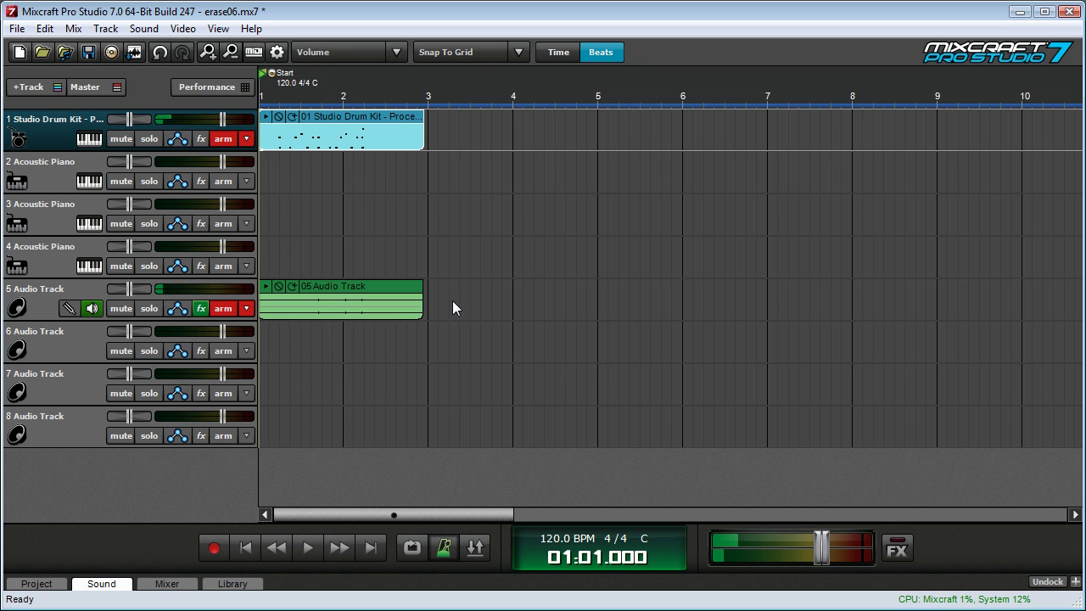
left_click(374, 297)
key("Delete")
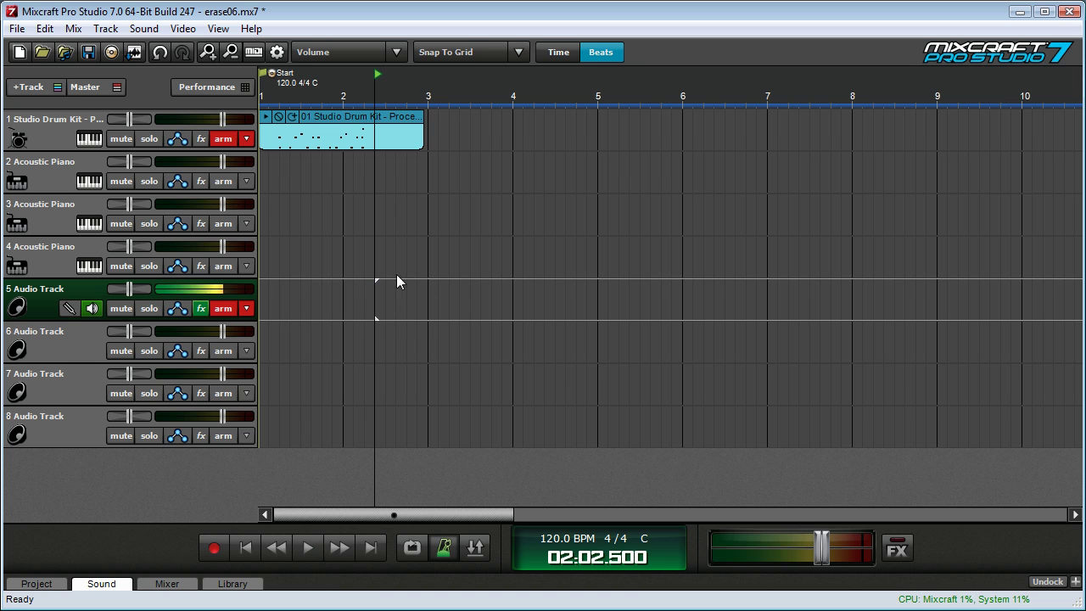
Step: Open the recorded Studio Drum Kit clip in the piano roll and move the kick drum note before beat 1.3 up to Snare Drum
left_click(348, 126)
double_click(347, 125)
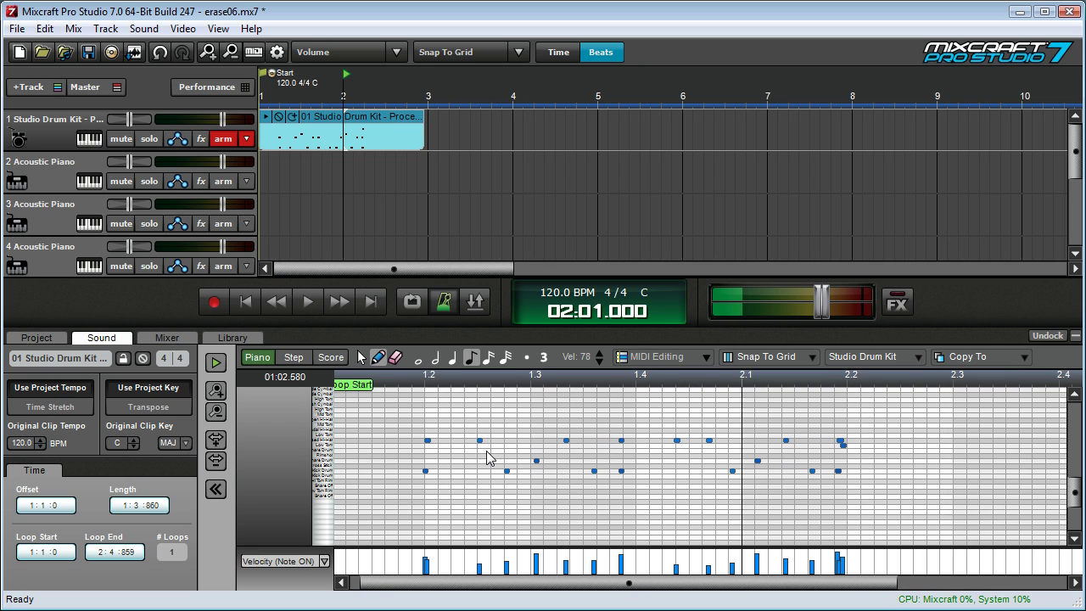
scroll(480, 446, "up", 2)
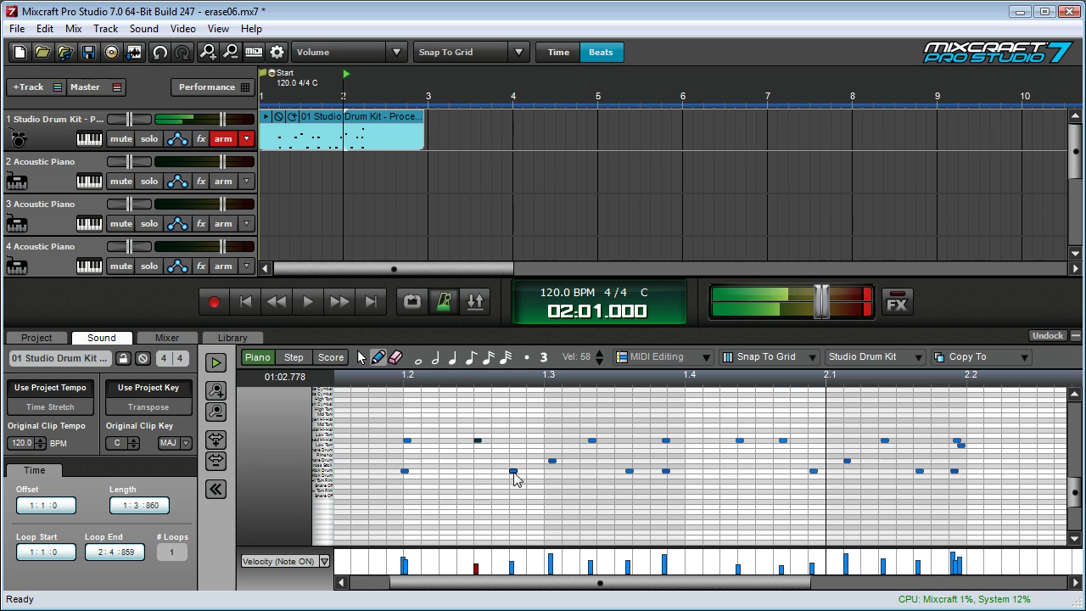
left_click_drag(513, 470, 513, 460)
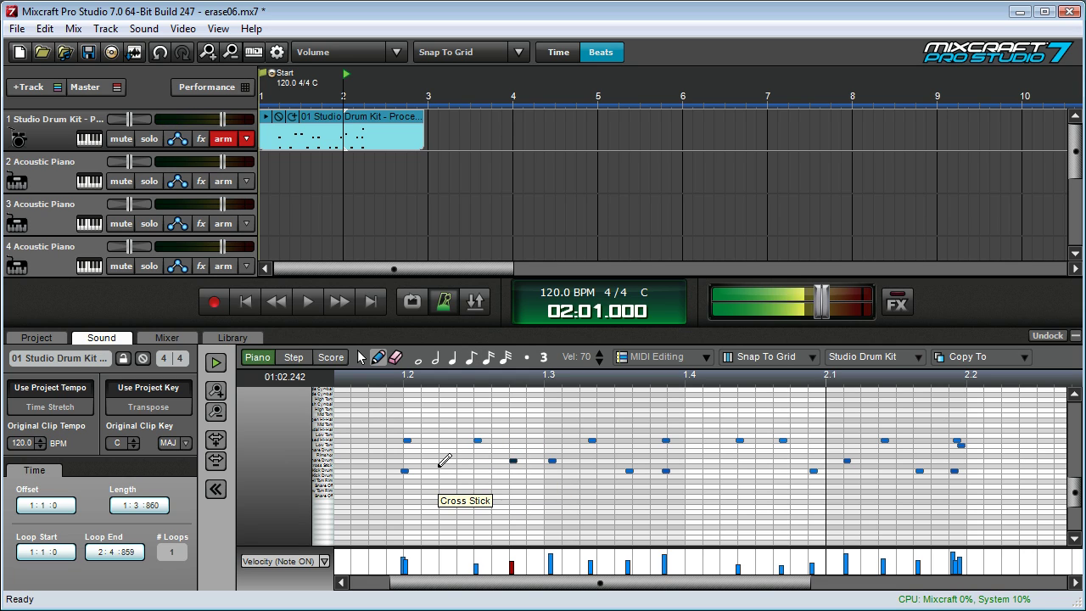